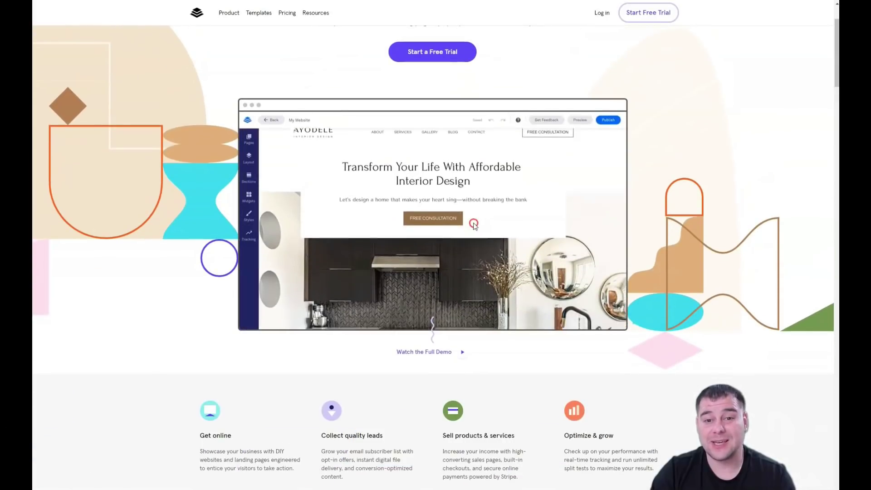
Leave the Leadpages marketing homepage and switch to the other open window, the Leadpages app.
left_click(473, 222)
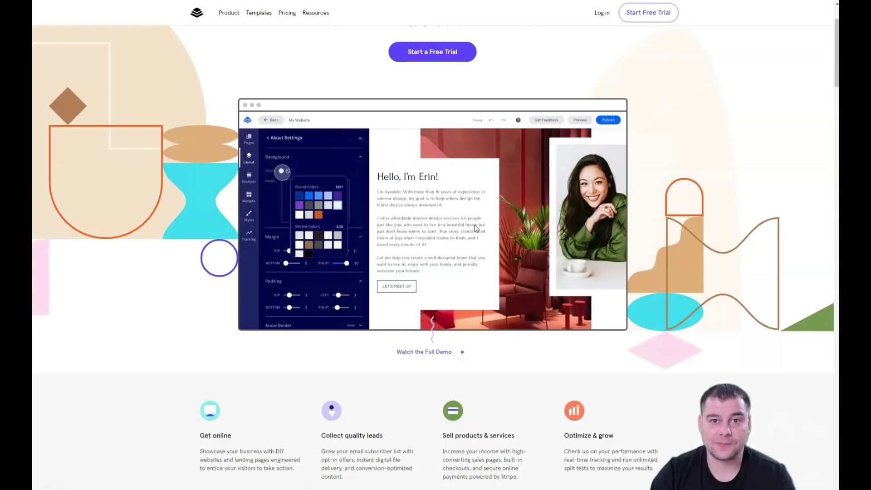
key("alt+Tab")
key("alt+Tab")
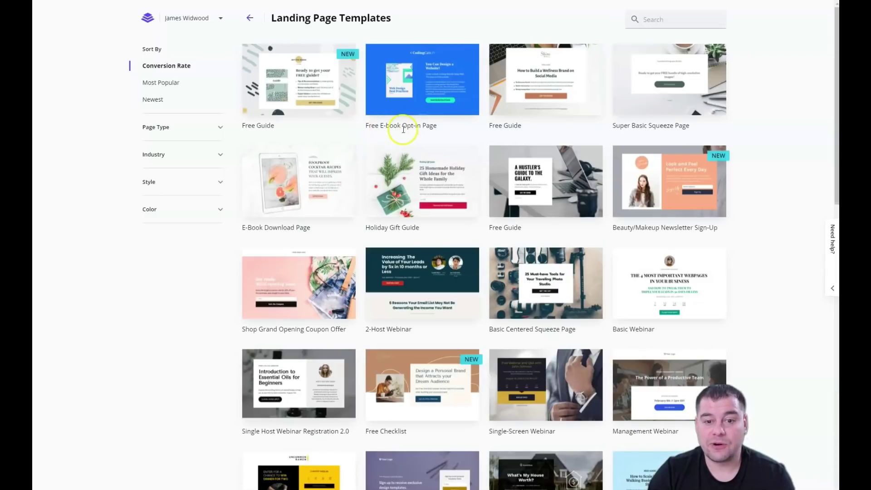
Scroll down and back up through the Landing Page Templates gallery.
scroll(471, 188, "down", 6)
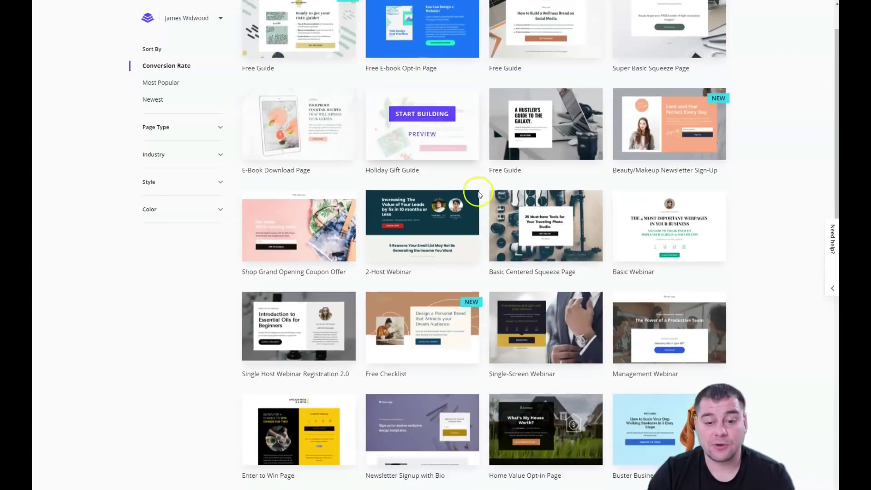
scroll(481, 189, "down", 5)
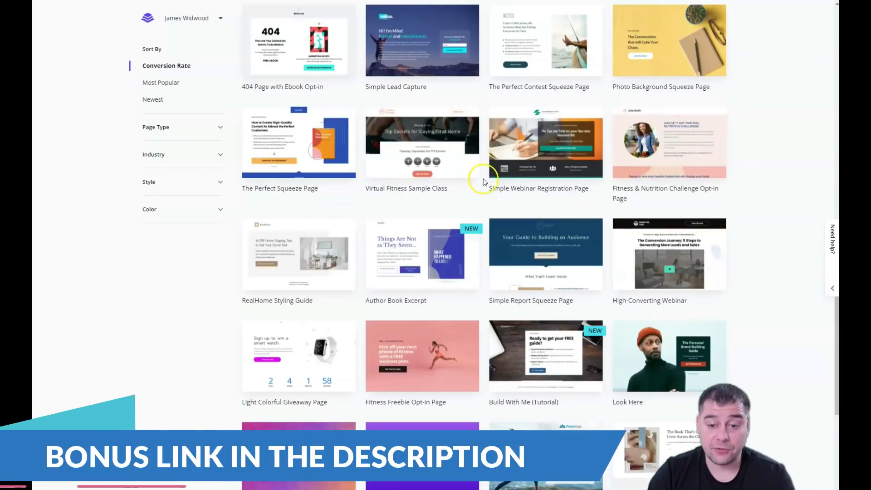
scroll(485, 176, "down", 3)
scroll(485, 176, "down", 9)
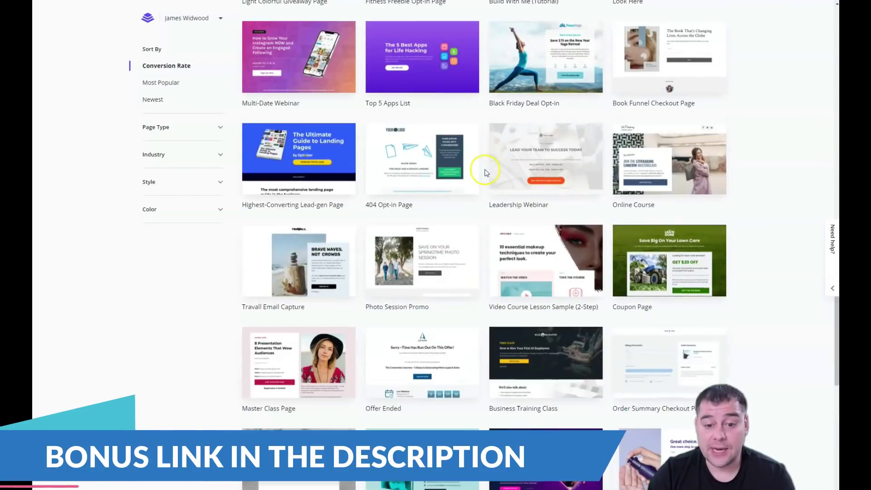
scroll(486, 171, "down", 8)
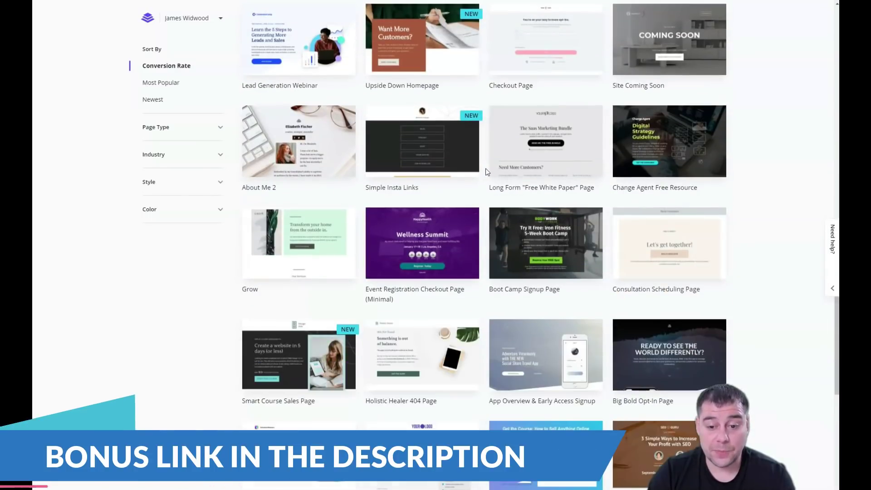
scroll(486, 172, "down", 4)
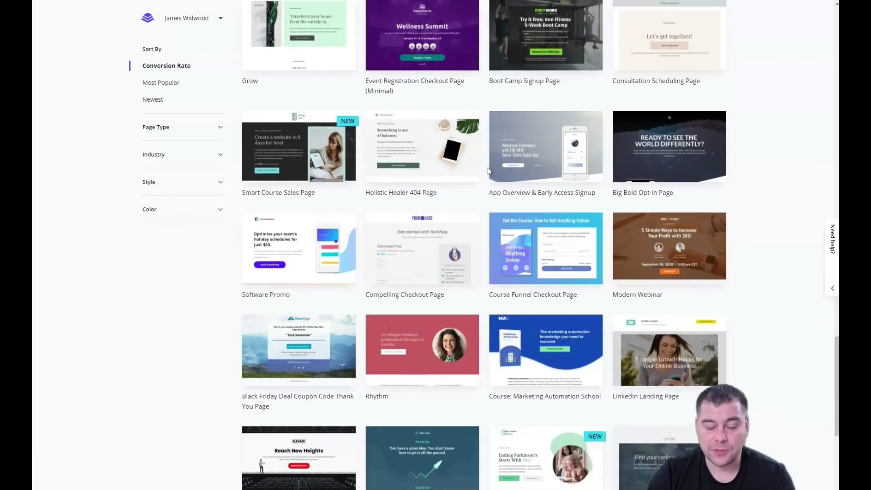
scroll(488, 172, "up", 10)
scroll(488, 172, "up", 18)
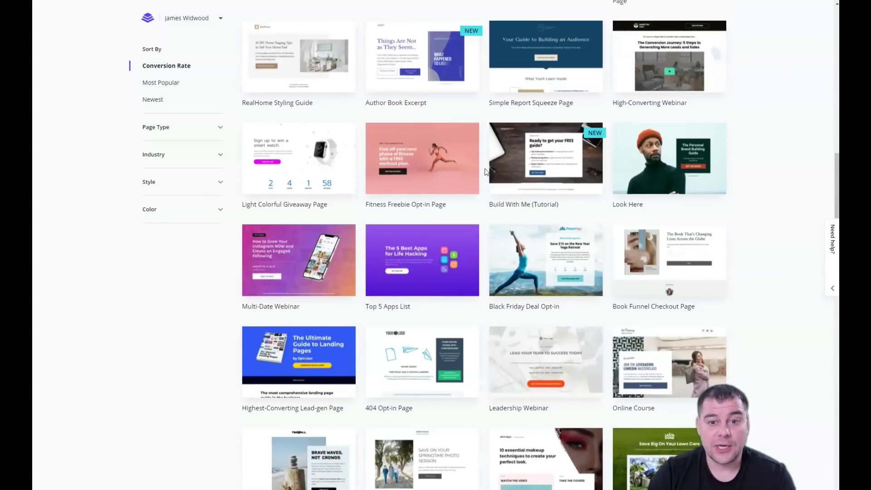
scroll(489, 179, "up", 8)
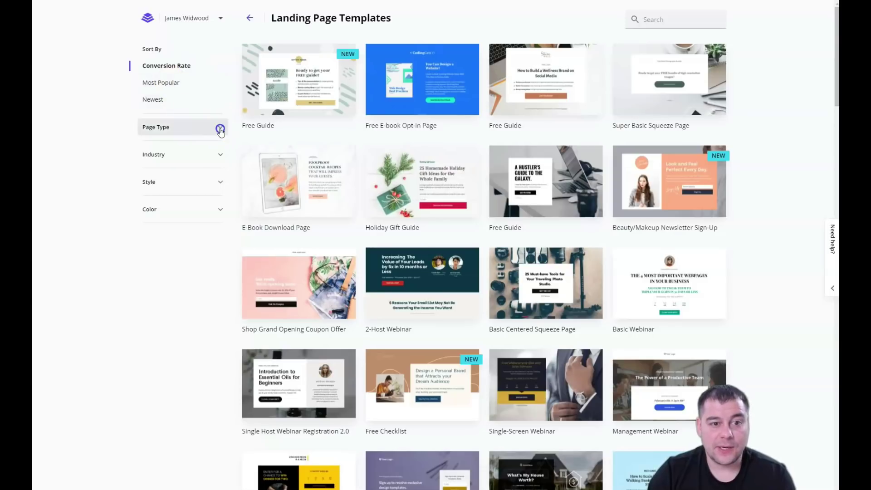
Expand and collapse the Page Type and Industry filters, then browse on toward Home Value Opt-in Page.
left_click(220, 130)
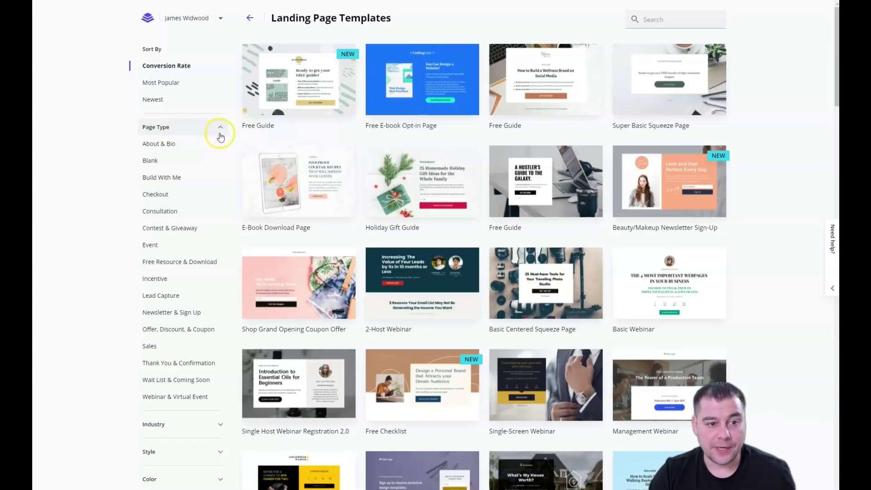
left_click(220, 130)
left_click(221, 157)
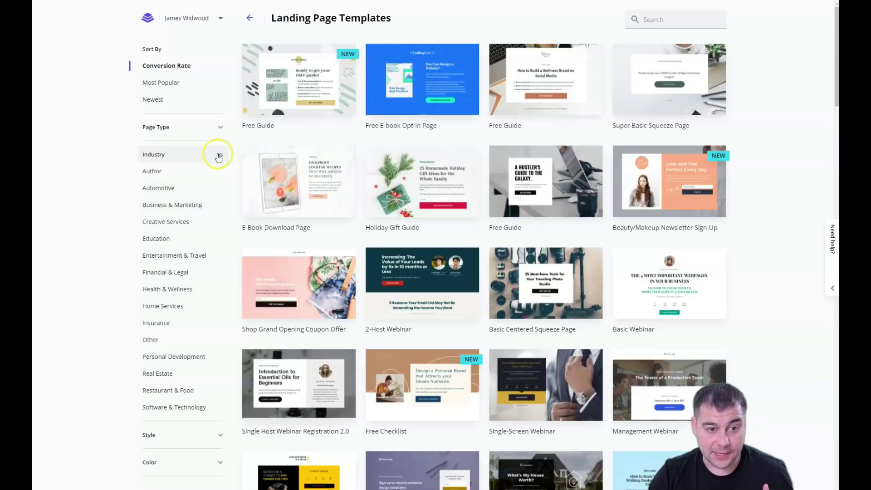
left_click(219, 155)
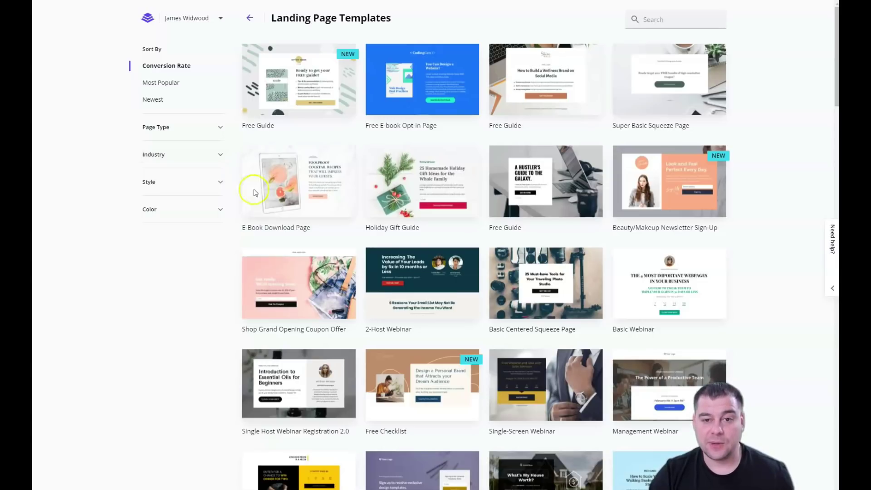
scroll(254, 193, "down", 5)
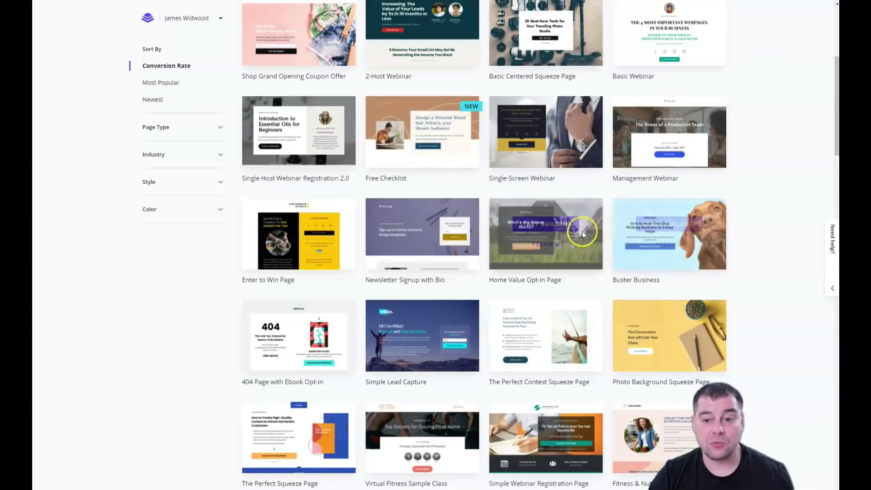
Create a page named 'House' from the Home Value Opt-in Page template.
left_click(552, 230)
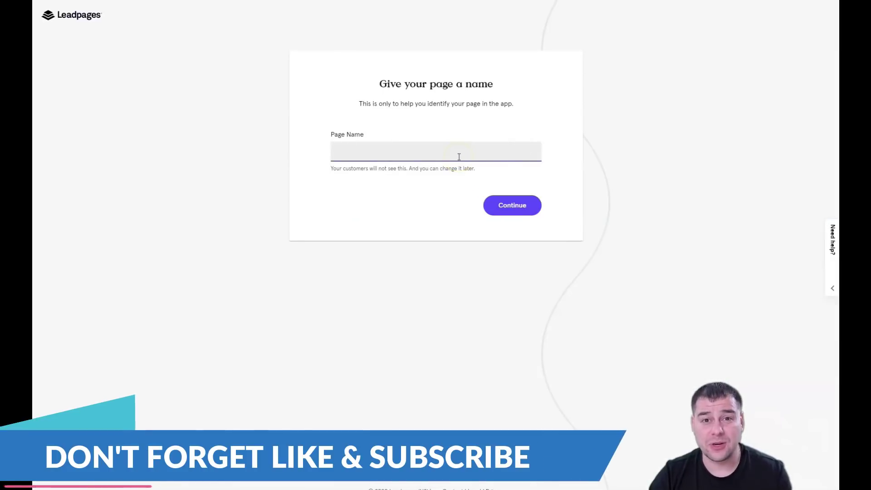
type("House")
left_click(515, 205)
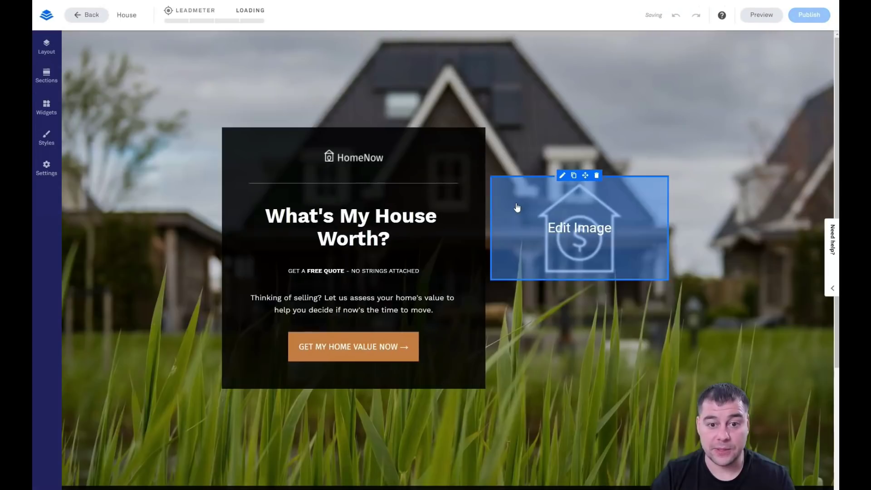
left_click(533, 170)
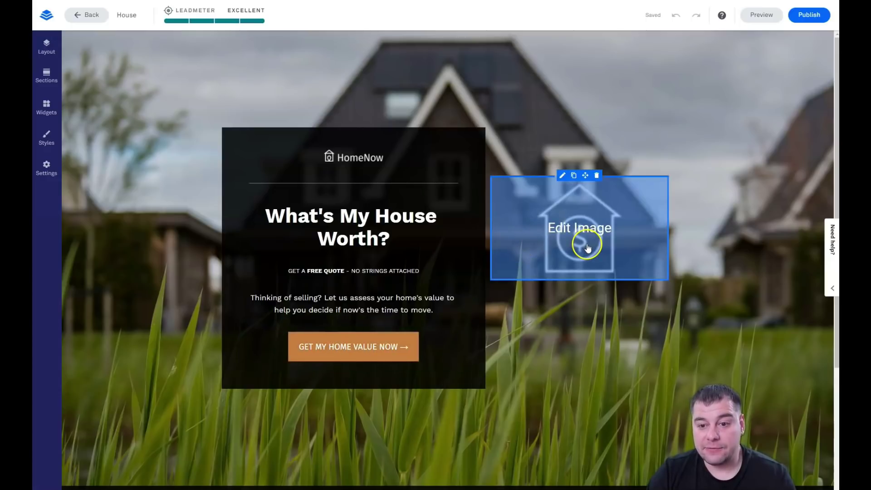
Set the house icon image's width to 37% in its size settings.
left_click(562, 176)
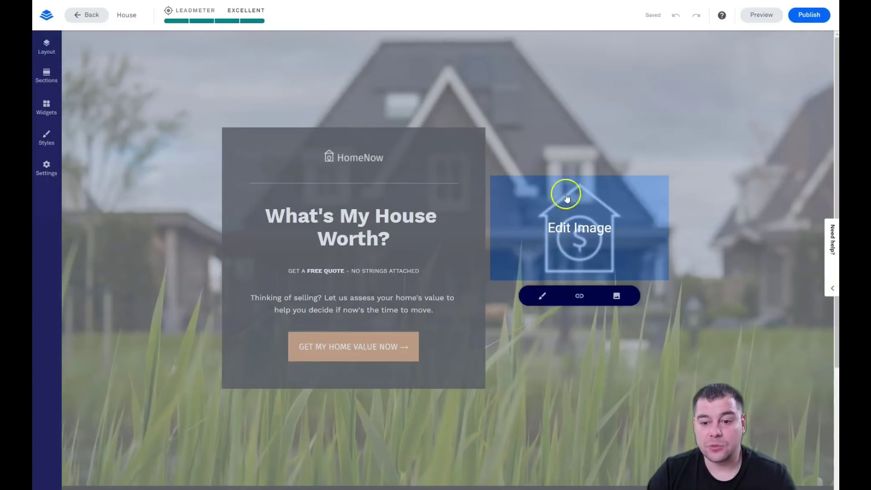
left_click(542, 297)
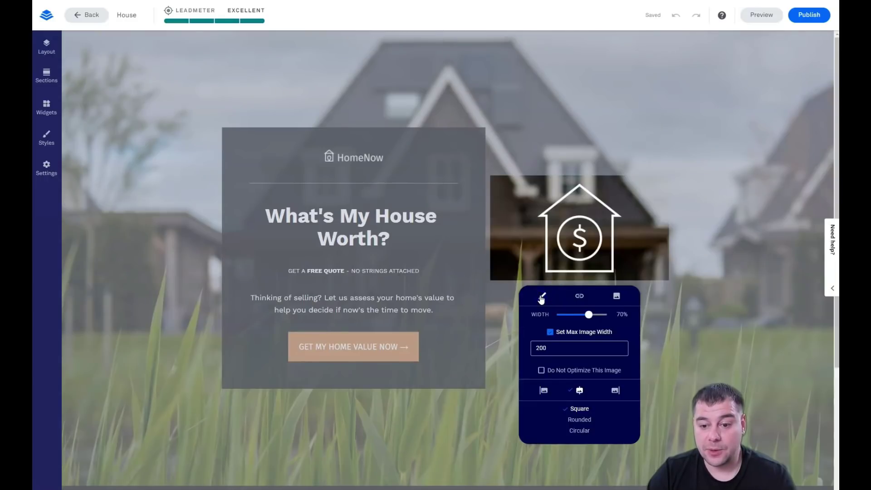
mouse_move(577, 314)
left_mouse_down()
mouse_move(585, 311)
mouse_move(573, 315)
left_mouse_up()
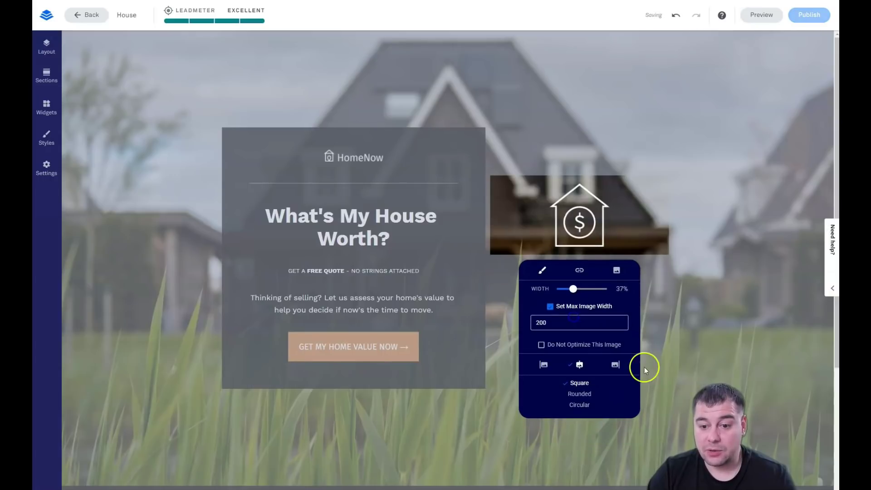
Check the image's link options and picture chooser without changes, then deselect it.
left_click(583, 272)
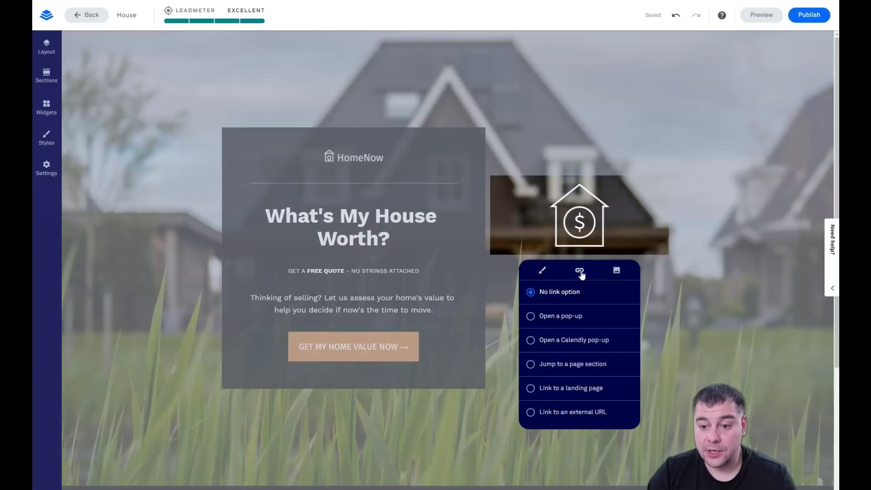
left_click(580, 271)
left_click(576, 207)
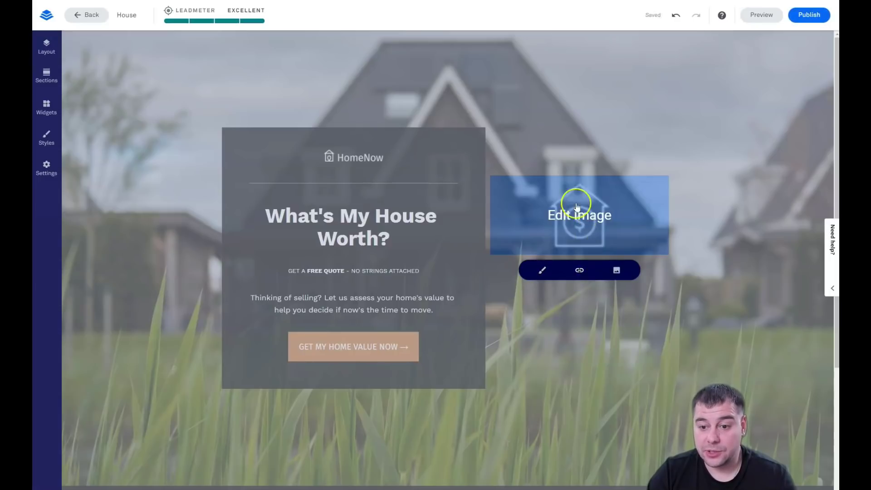
left_click(617, 272)
left_click(469, 236)
left_click(594, 142)
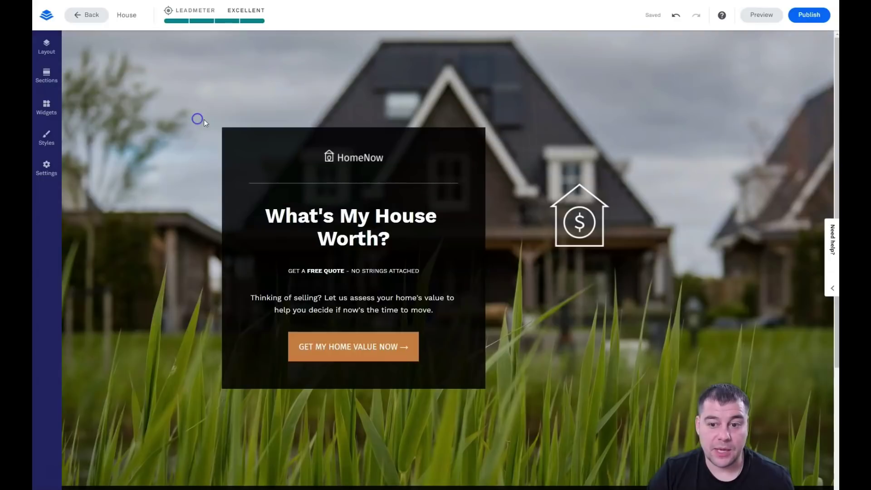
left_click(199, 119)
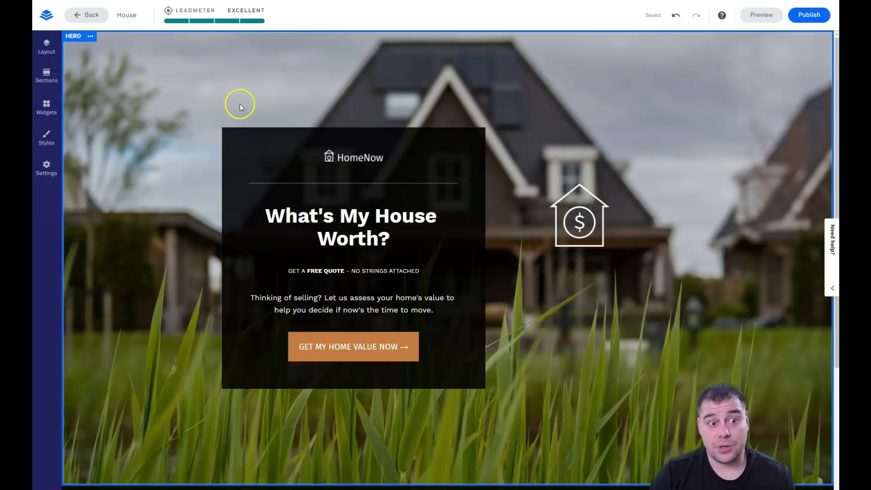
Open the section layout and drag the hero content box's right edge wider.
left_click(47, 56)
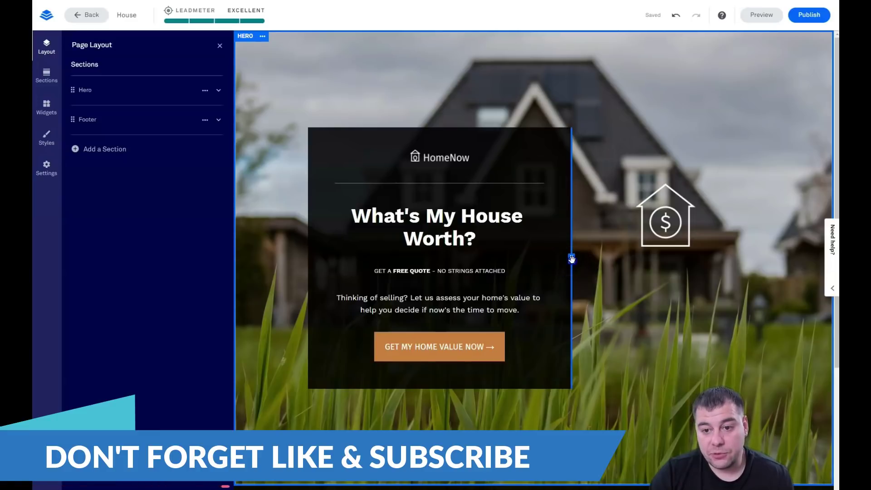
left_click_drag(585, 261, 706, 265)
left_click_drag(639, 260, 676, 257)
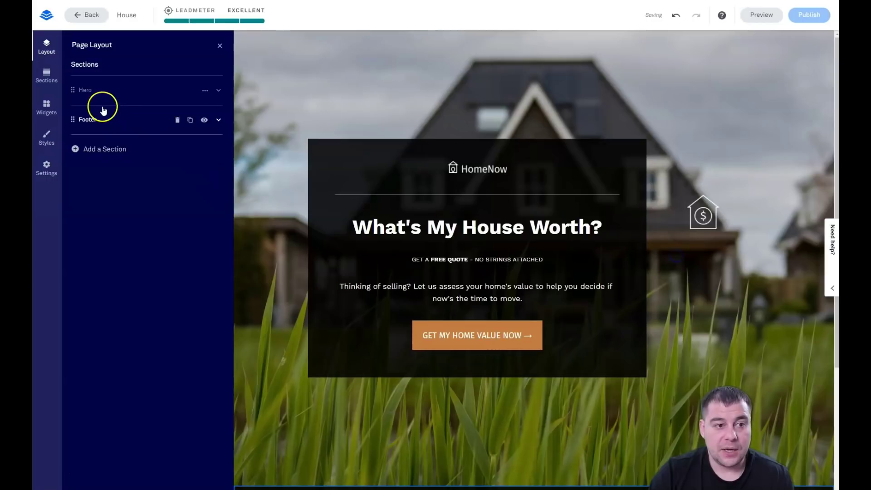
Expand Hero in the outline and delete the right column holding the house icon.
left_click(112, 93)
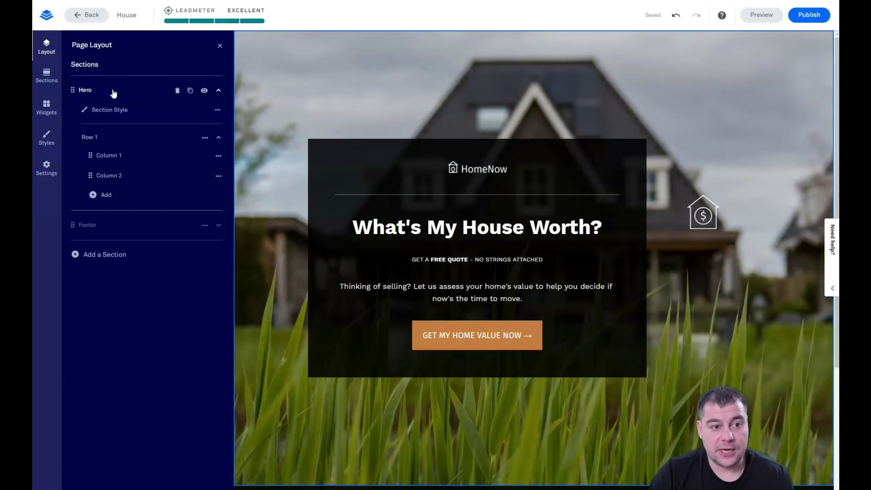
left_click(98, 137)
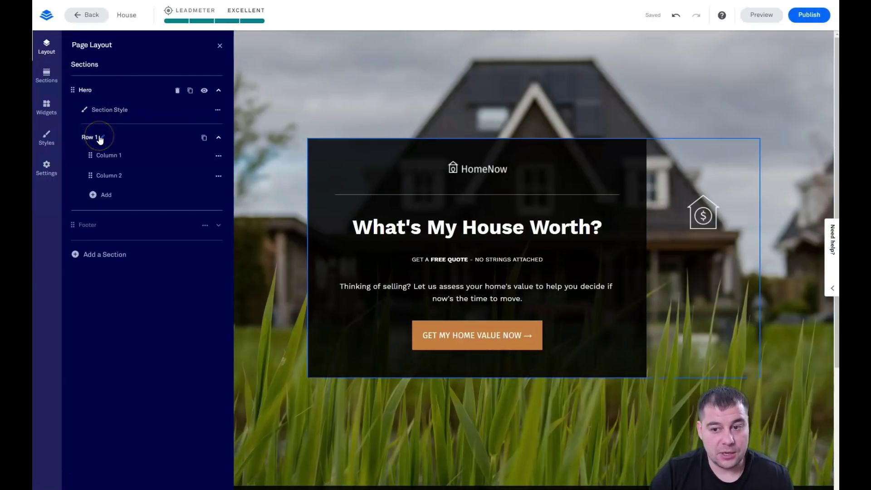
left_click(107, 156)
left_click(109, 175)
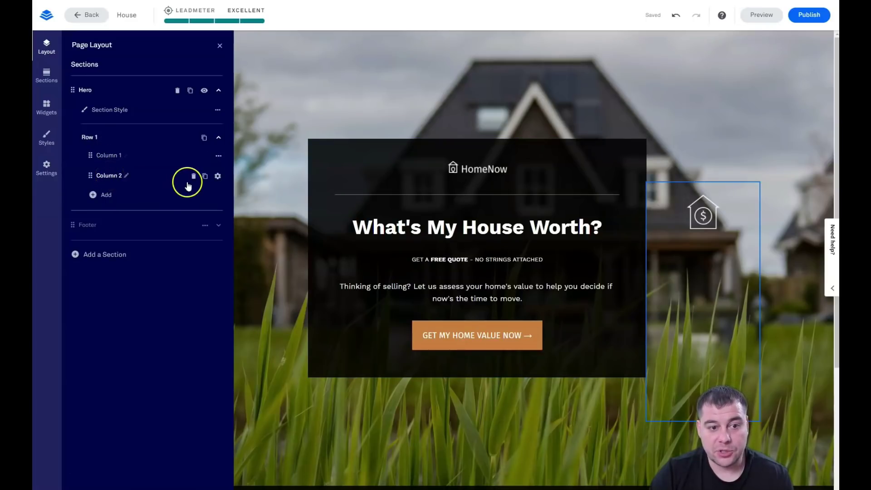
left_click(193, 176)
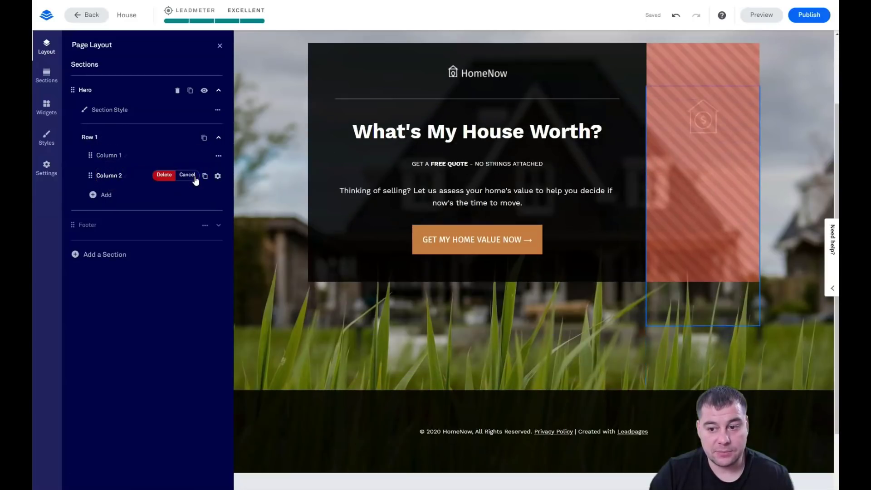
left_click(164, 175)
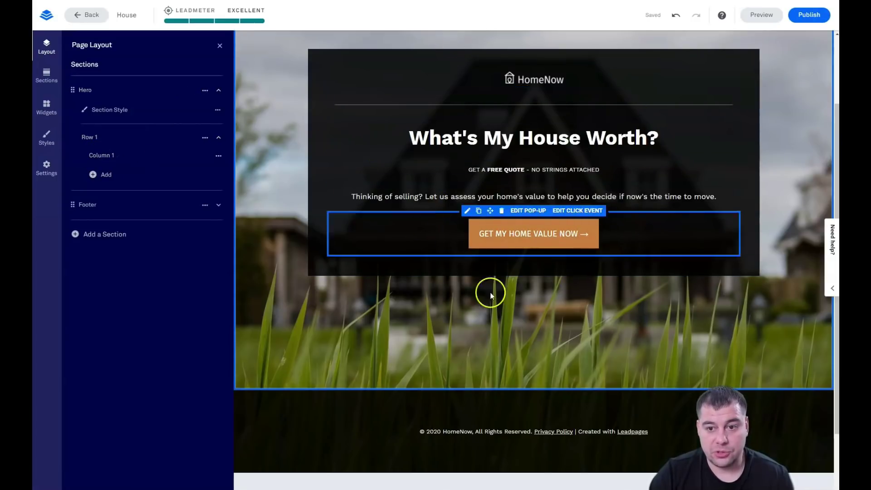
Try orange, slate-blue, red, white and black backgrounds for Column 1, ending on dark charcoal.
left_click(218, 158)
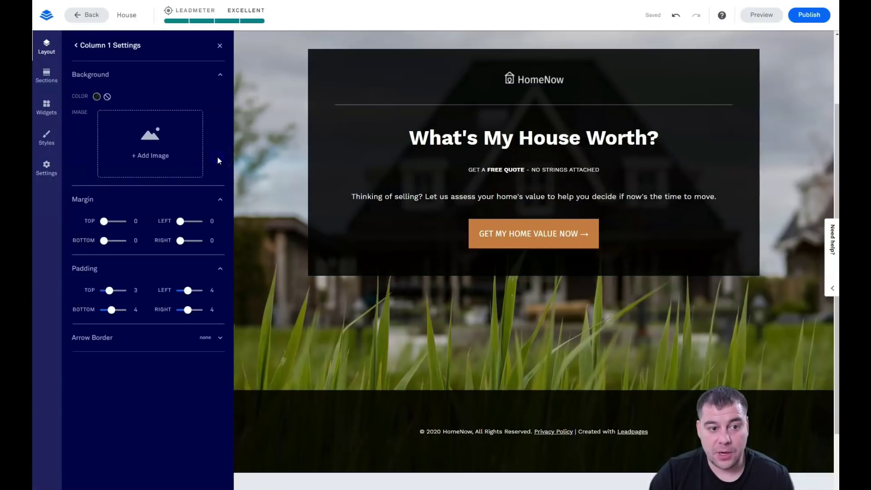
left_click(97, 98)
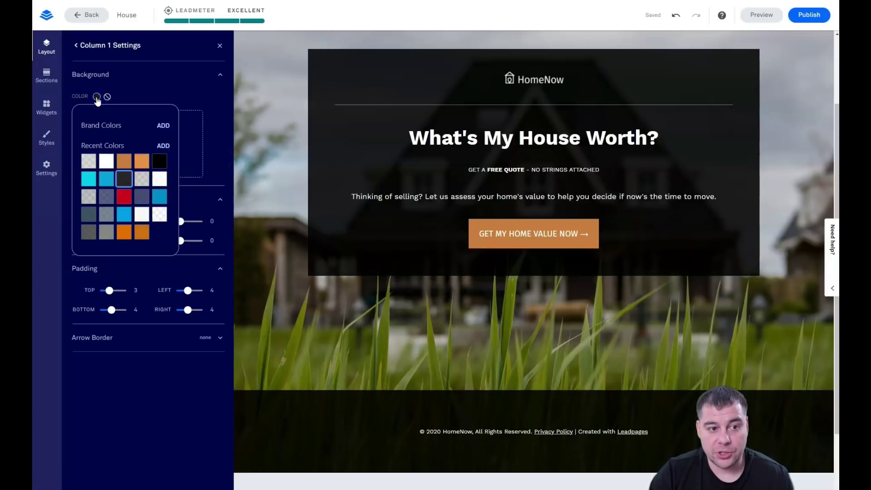
left_click(122, 160)
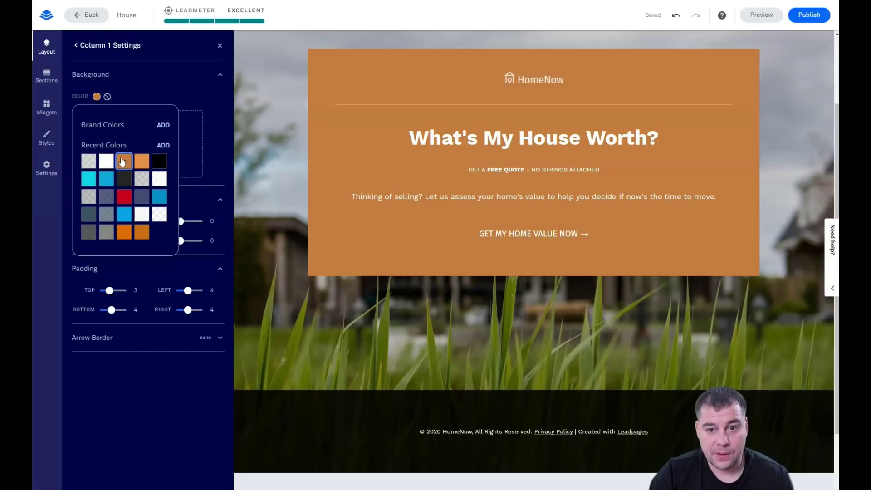
left_click(140, 200)
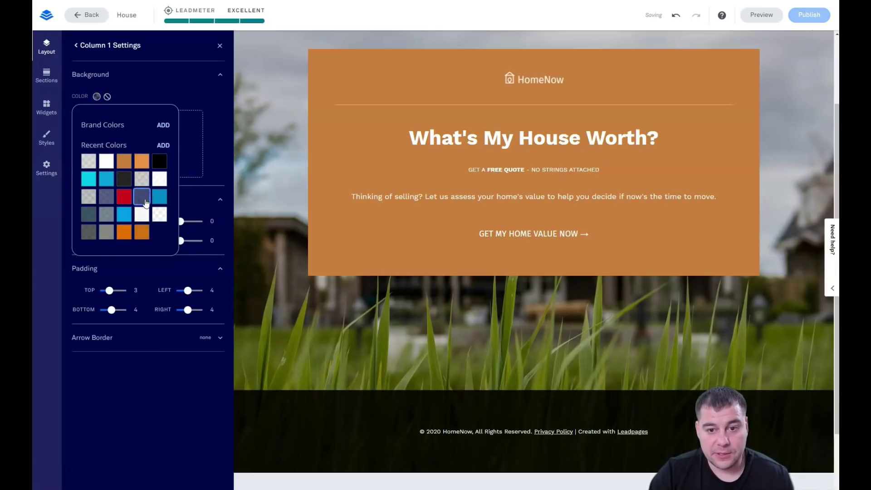
left_click(113, 214)
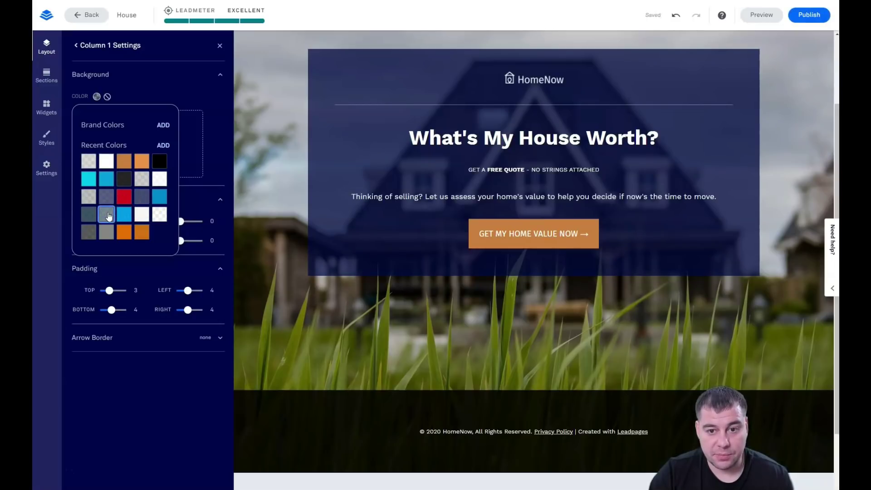
left_click(90, 215)
left_click(105, 196)
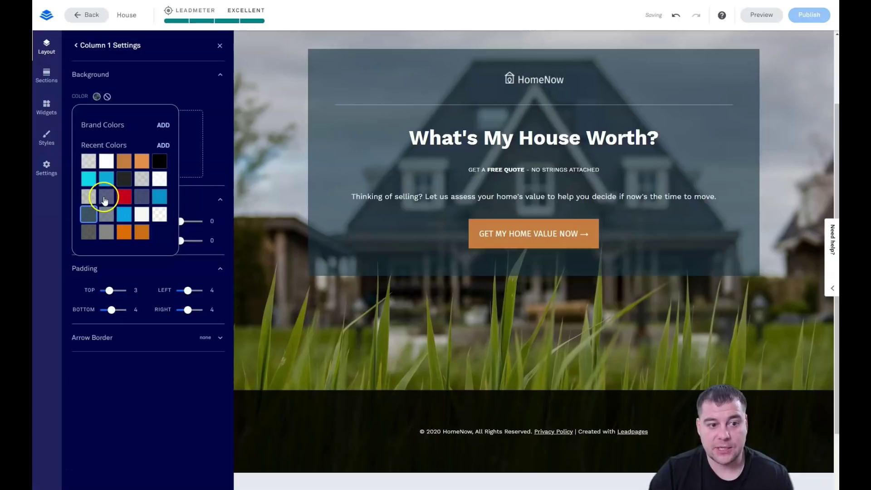
left_click(124, 201)
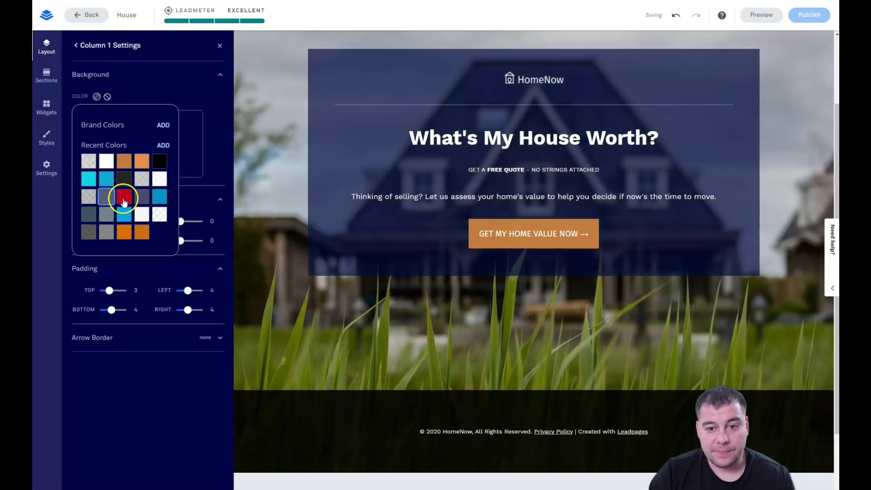
left_click(106, 166)
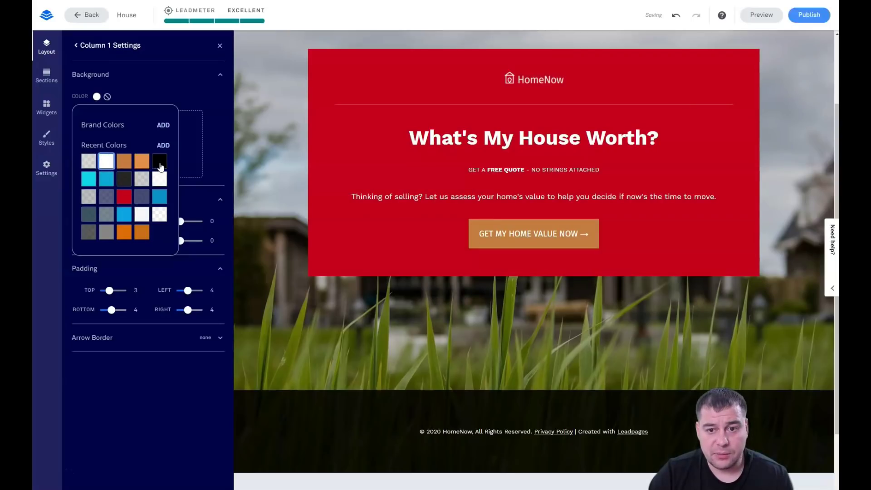
left_click(160, 165)
left_click(123, 182)
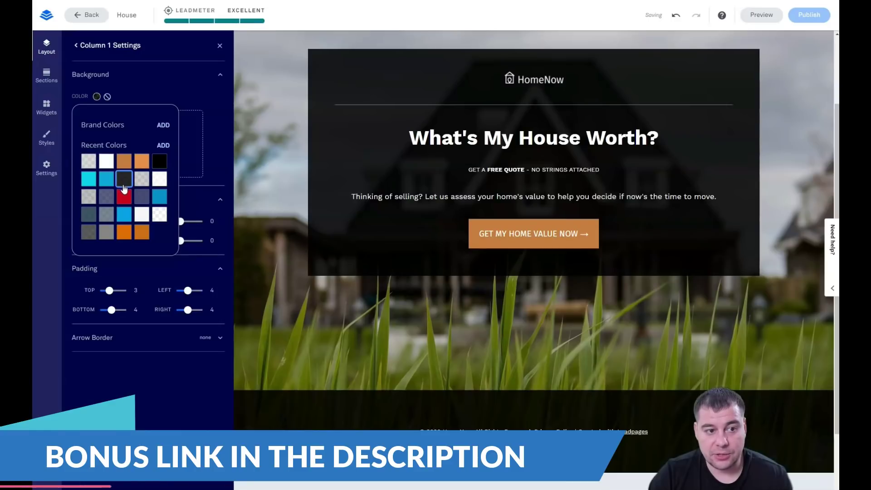
Set the column background to a custom black at 83% opacity.
left_click(162, 145)
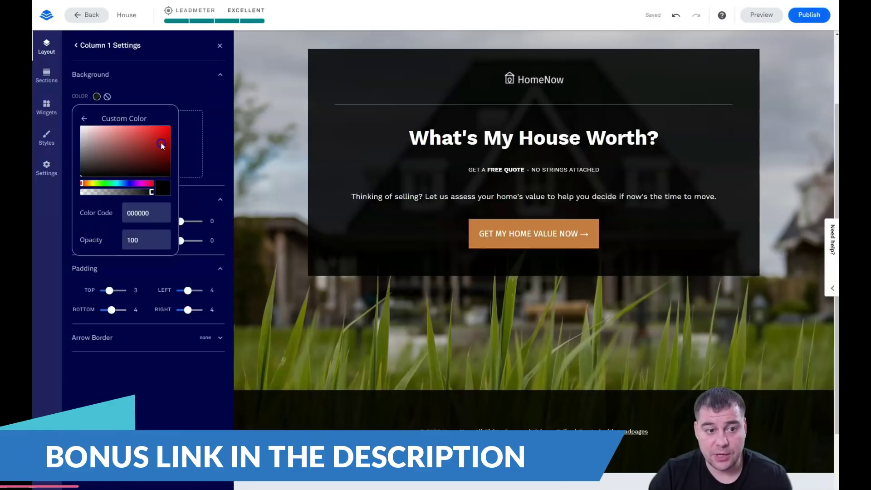
left_click_drag(151, 193, 105, 194)
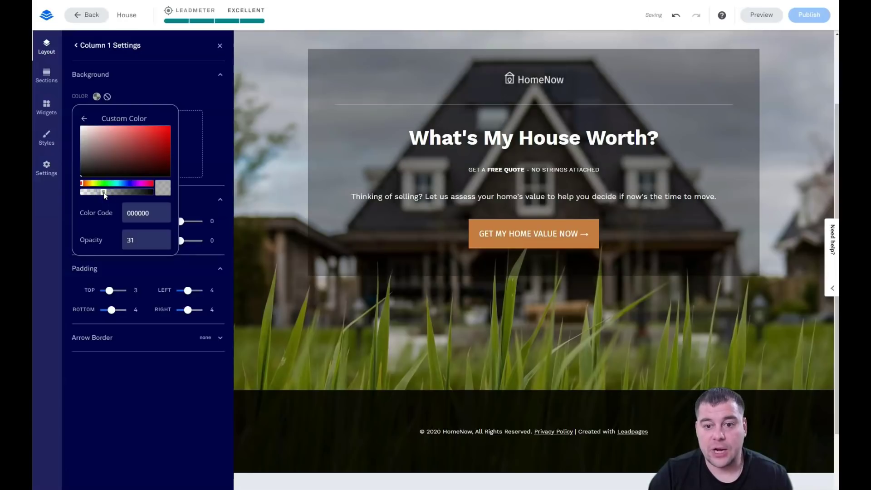
left_click_drag(103, 192, 140, 195)
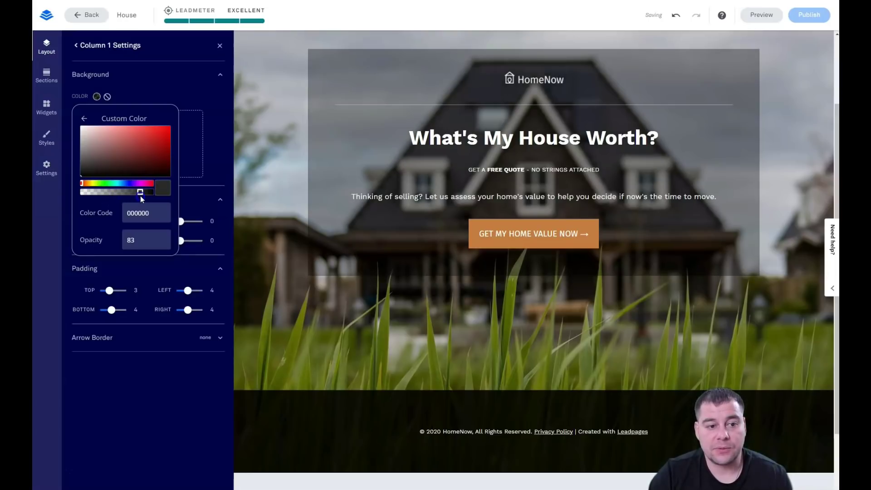
left_click(140, 192)
left_click(186, 87)
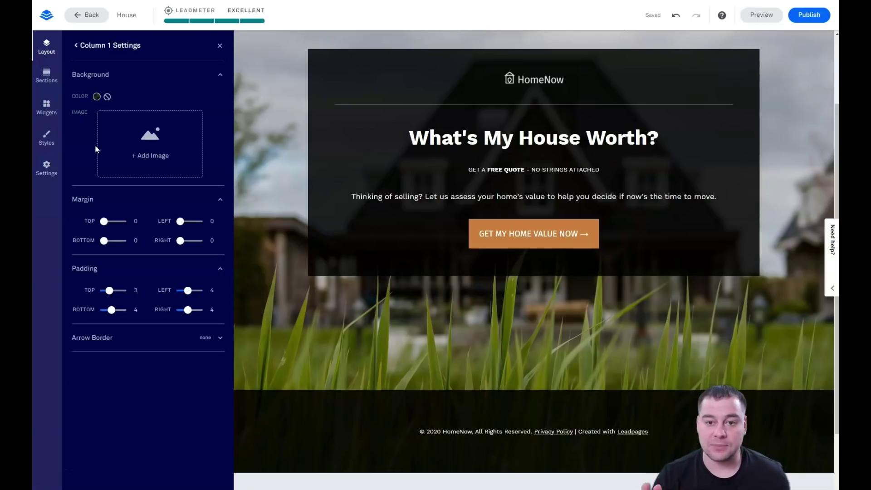
Close the column settings and try enlarging the word House in the headline.
left_click(220, 46)
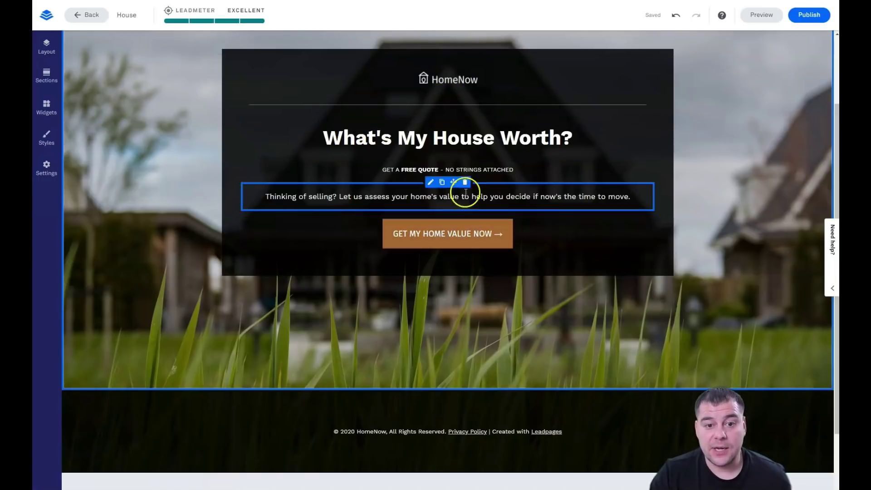
double_click(450, 137)
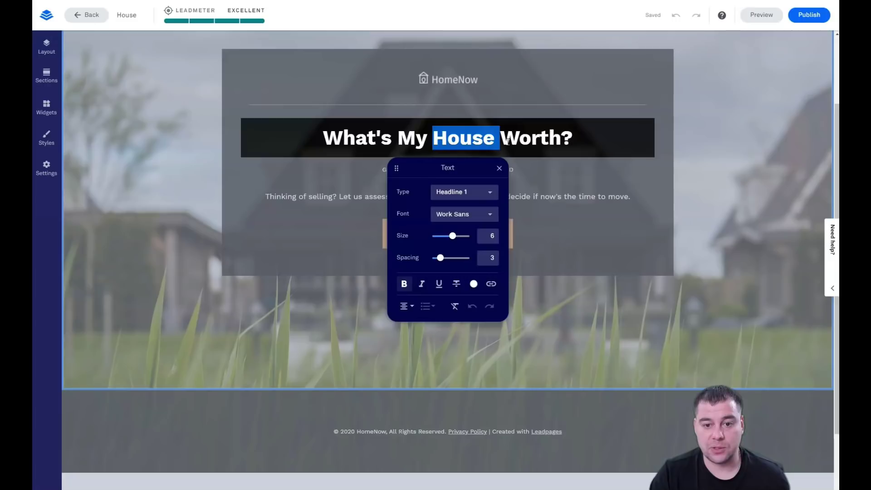
left_click_drag(439, 258, 469, 236)
left_click(578, 285)
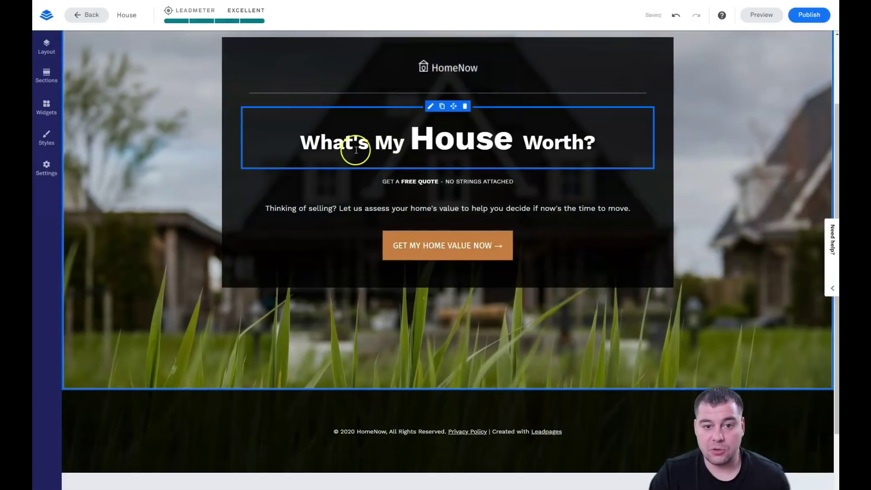
Set the whole headline's type to Jumbo and reduce its size to fit one line.
left_click_drag(596, 145, 286, 126)
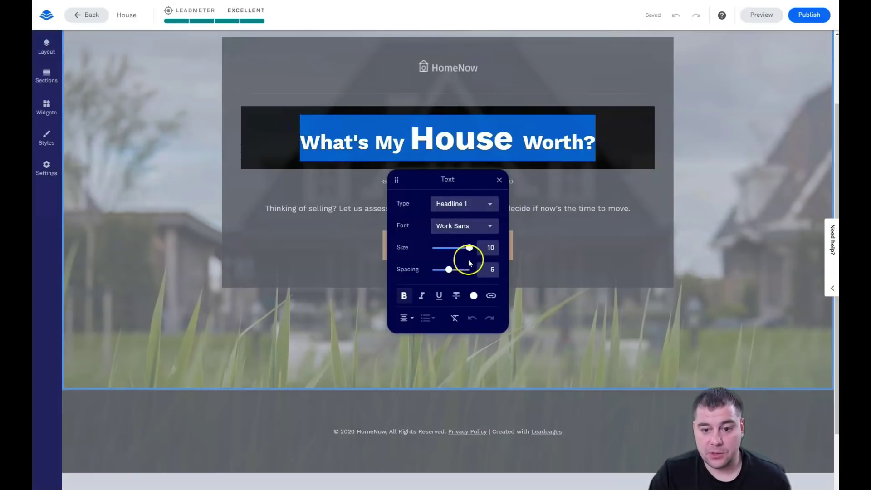
left_click_drag(469, 247, 459, 251)
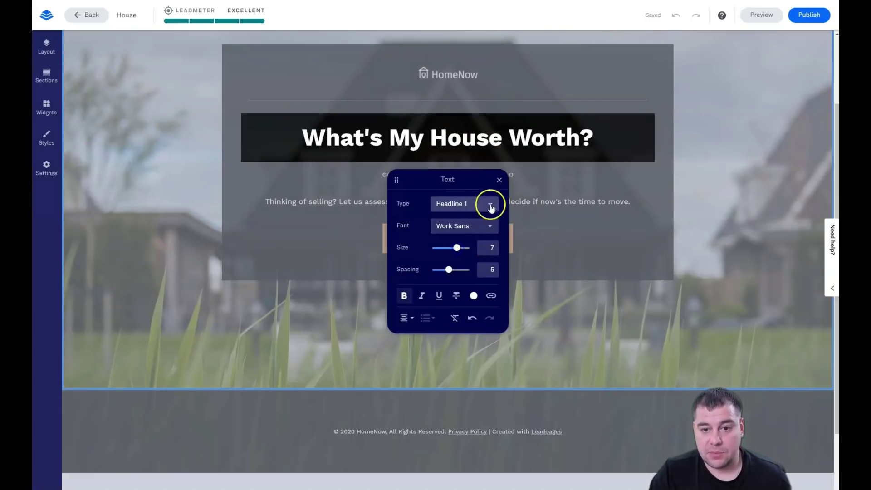
left_click(490, 203)
left_click(473, 189)
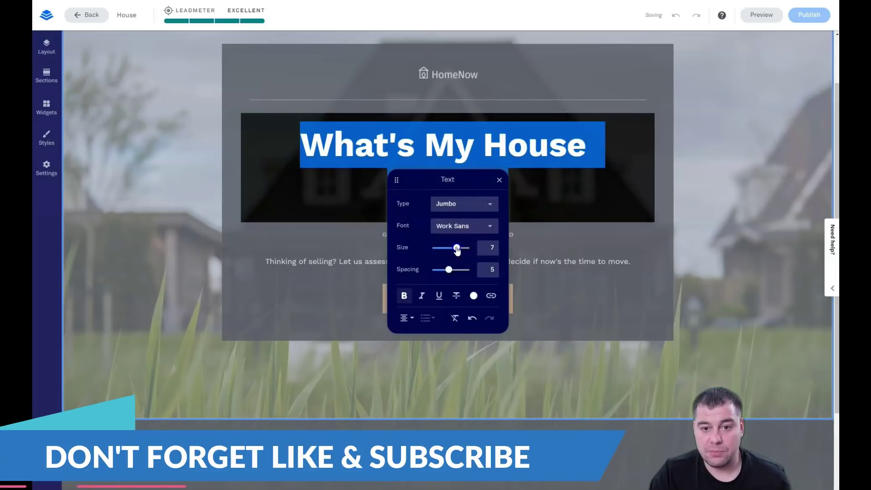
left_click_drag(457, 249, 453, 249)
left_click(639, 207)
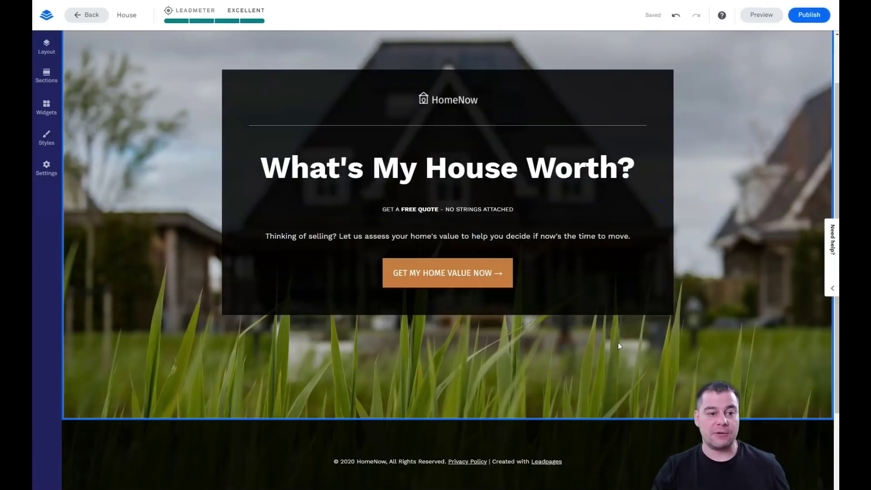
Return to the Page Layout outline and collapse Hero, leaving Hero and Footer listed.
scroll(217, 179, "up", 2)
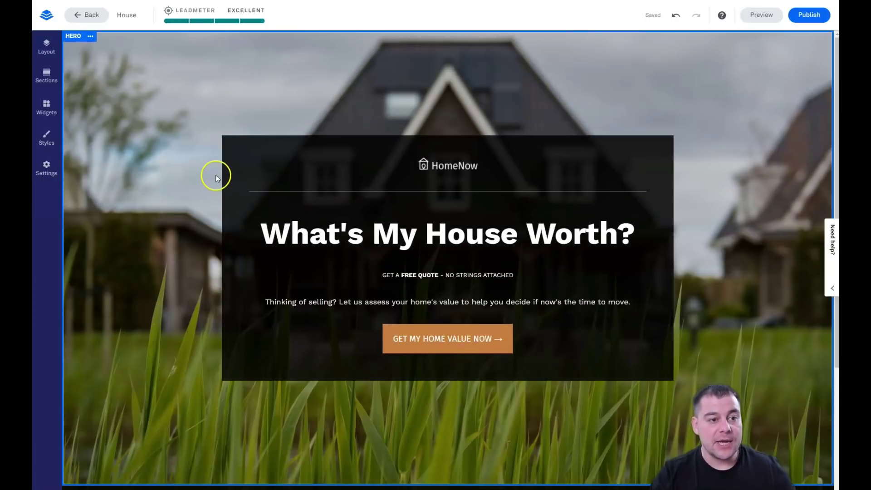
left_click(47, 51)
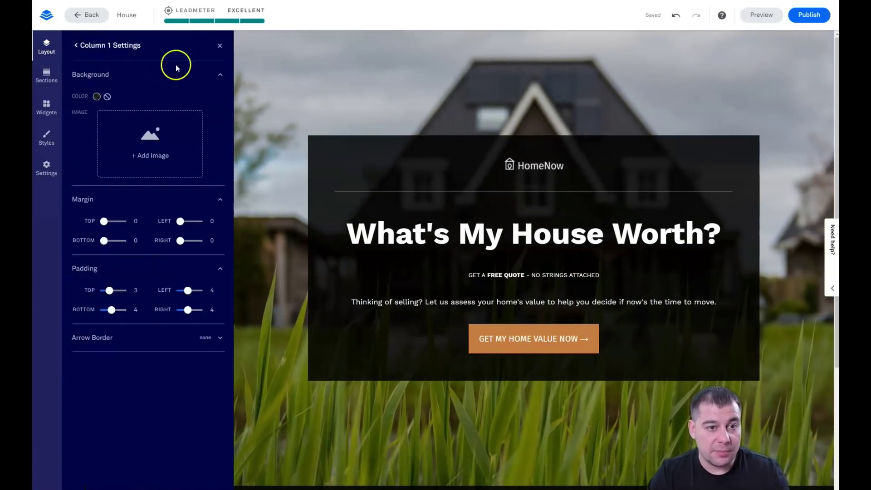
left_click(77, 45)
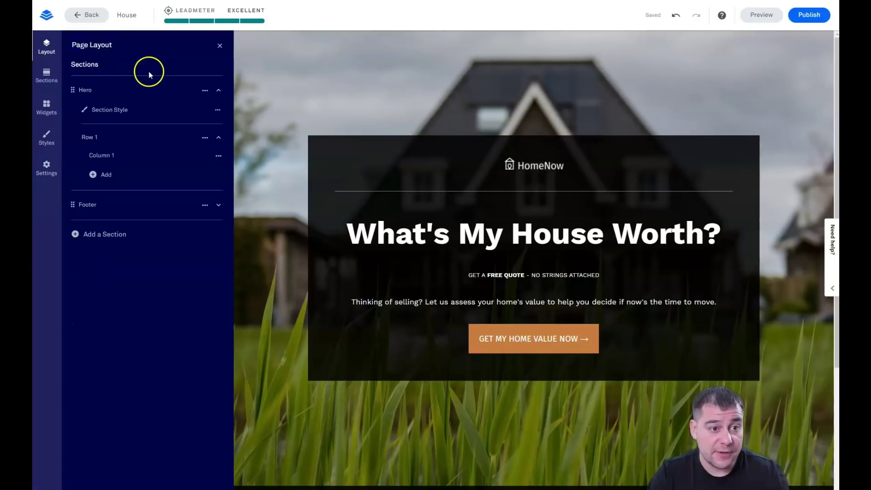
left_click(111, 91)
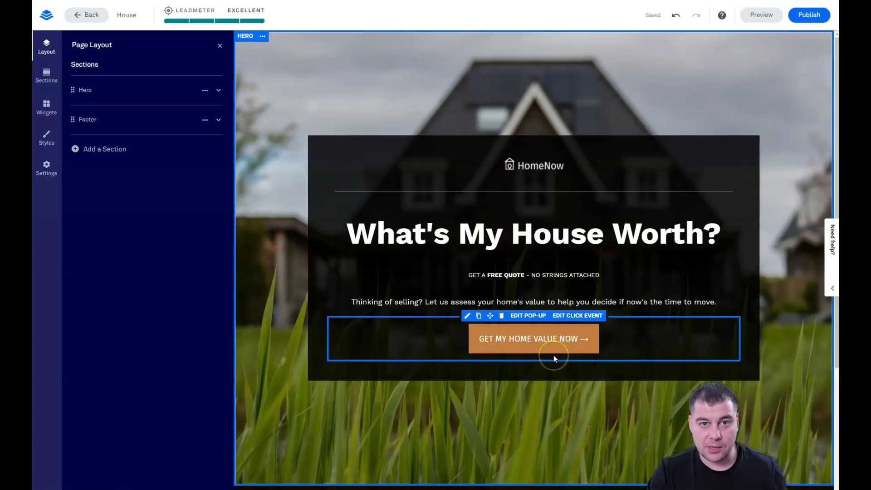
Select the GET MY HOME VALUE NOW button on the page.
left_click(556, 343)
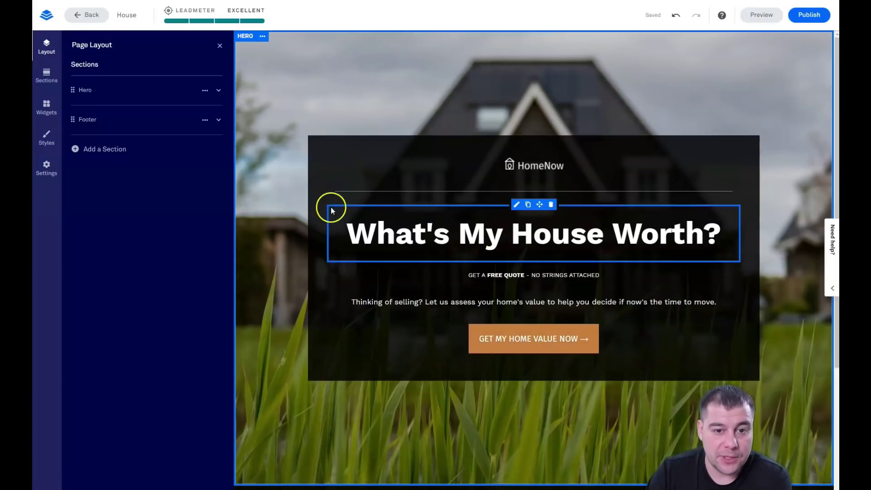
scroll(375, 205, "down", 4)
scroll(385, 212, "up", 4)
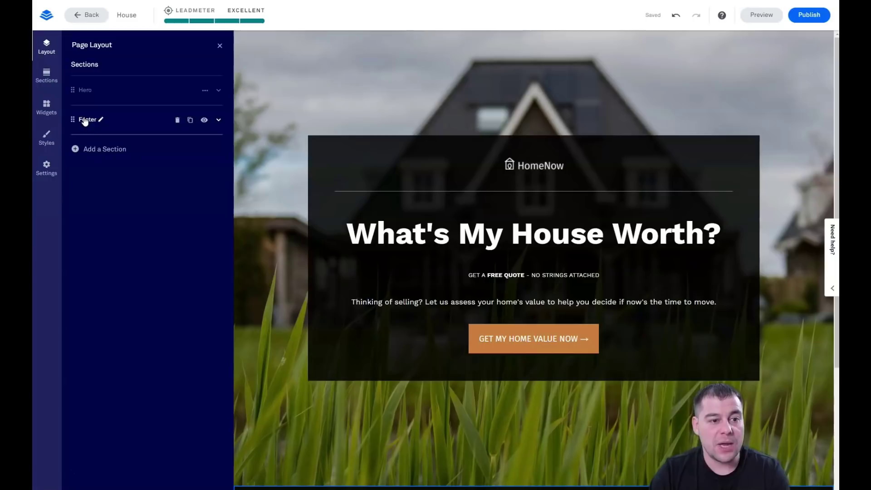
Start a new section and browse the Plans/Pricing and text block section types.
left_click(78, 151)
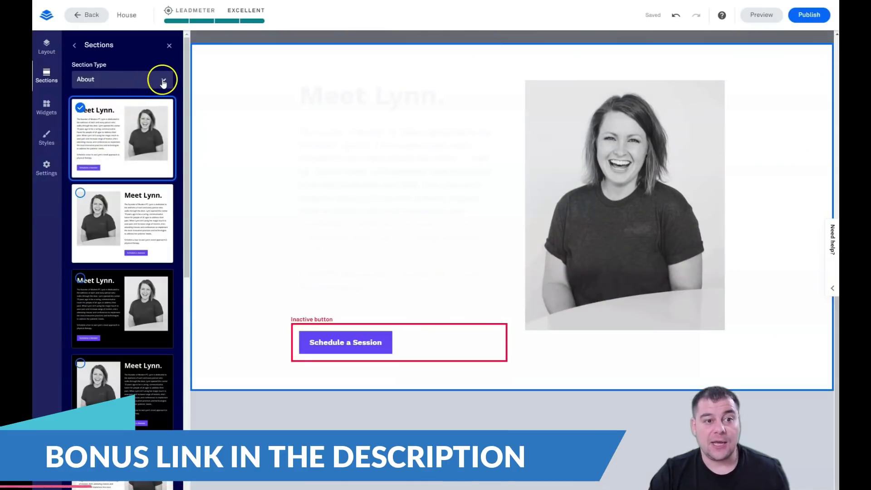
left_click(163, 82)
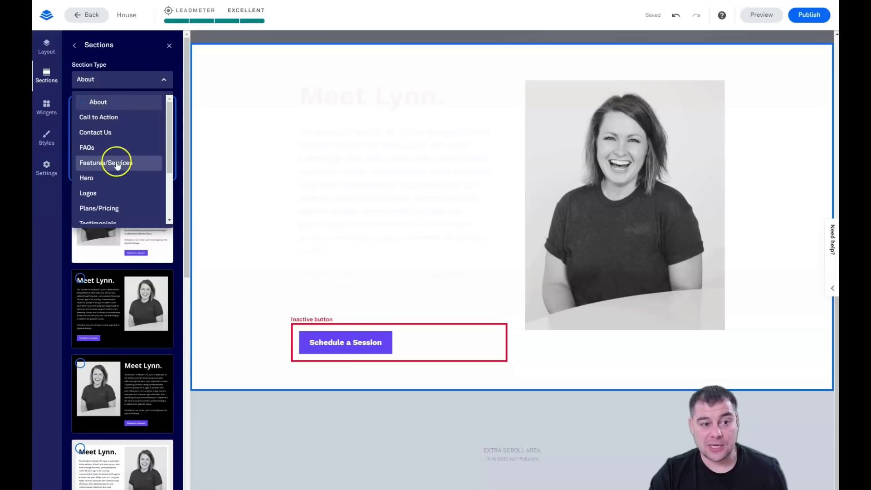
scroll(123, 157, "down", 3)
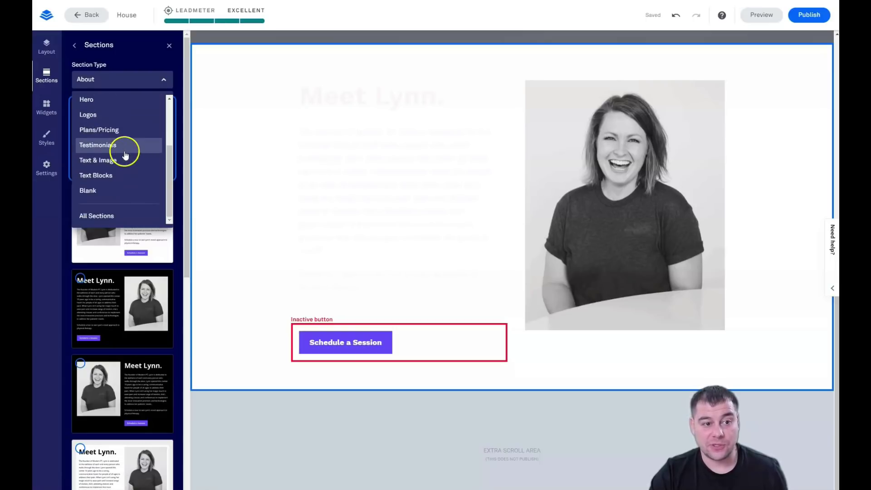
left_click(121, 132)
left_click(161, 81)
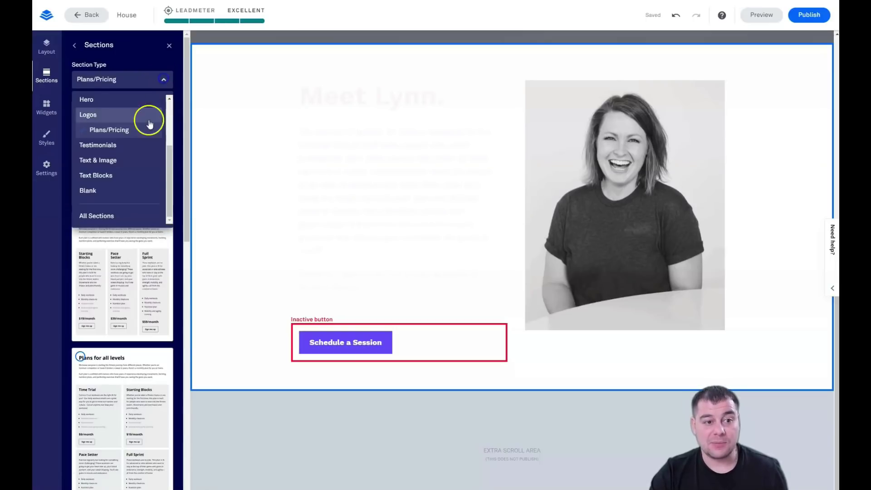
left_click(107, 175)
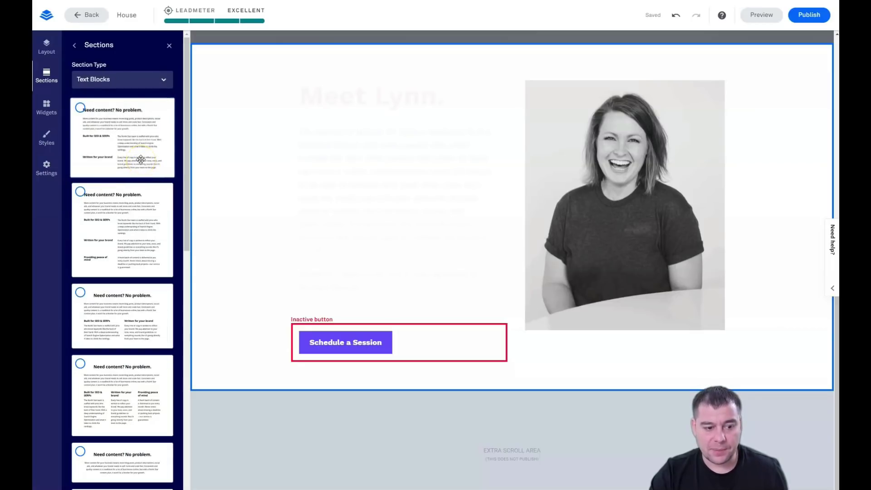
left_click(163, 80)
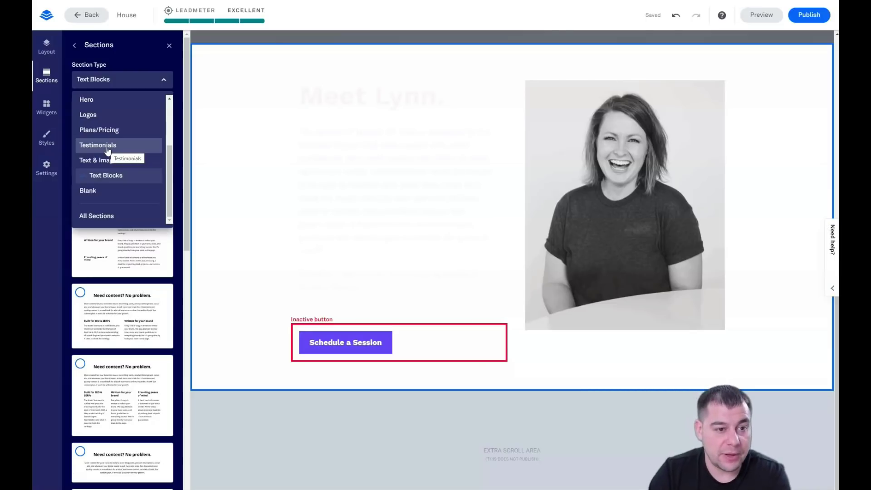
Choose the Blank section type and place its one-over-two layout above Meet Lynn.
scroll(127, 155, "down", 3)
scroll(132, 116, "up", 3)
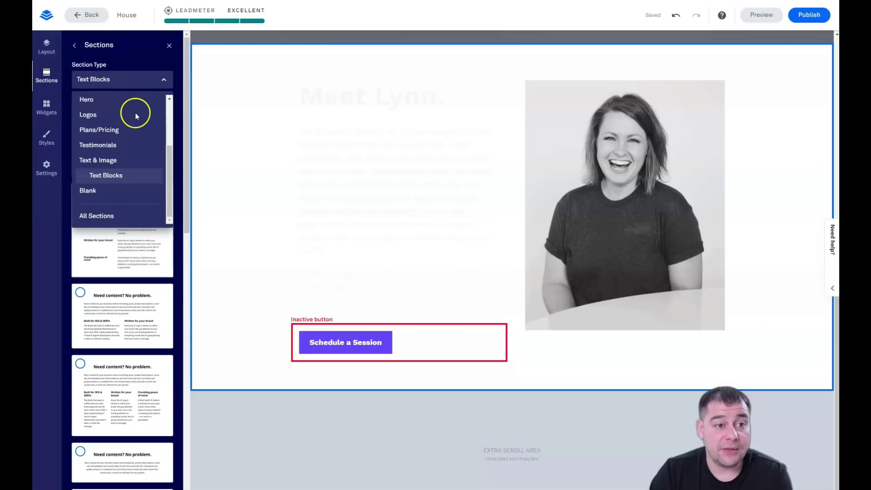
left_click(88, 191)
scroll(128, 184, "down", 1)
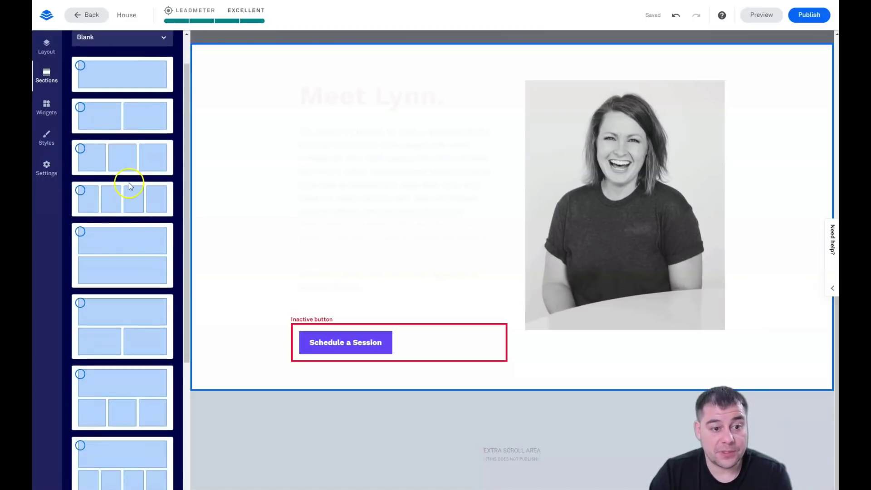
scroll(129, 184, "down", 1)
scroll(129, 182, "down", 1)
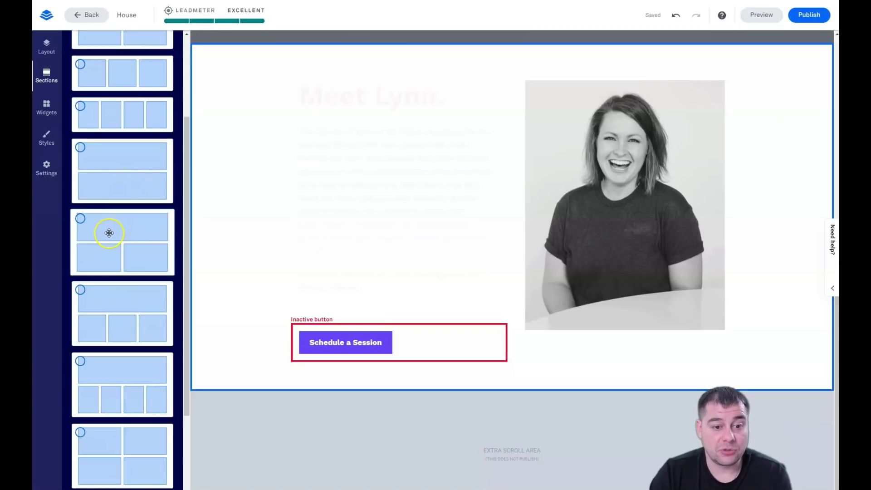
left_click_drag(133, 238, 488, 67)
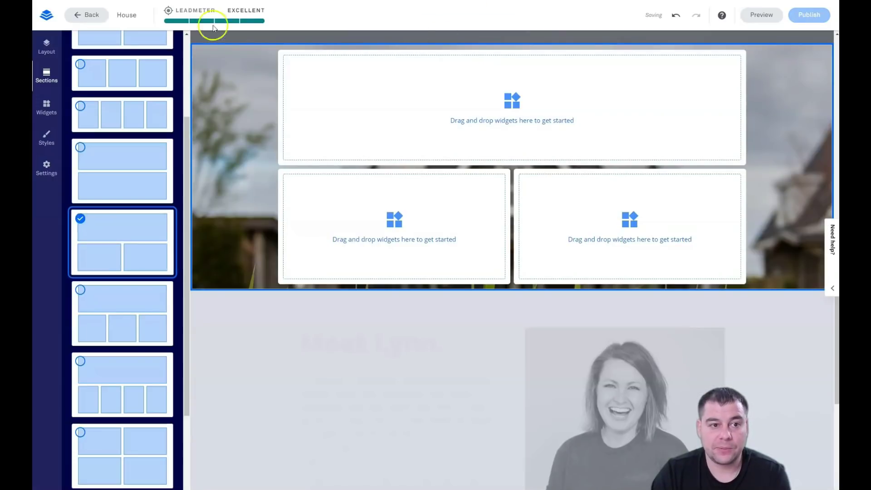
left_click_drag(184, 140, 178, 47)
Delete the About 1 section from the page layout.
left_click(84, 57)
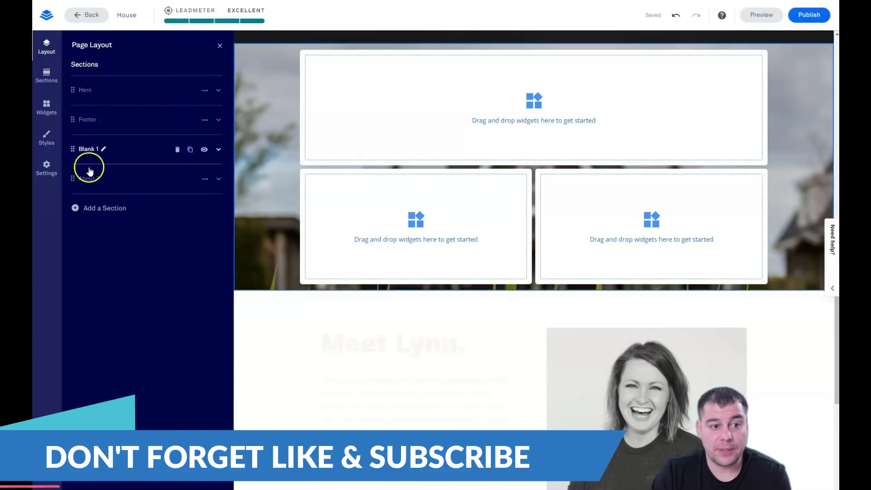
left_click(178, 181)
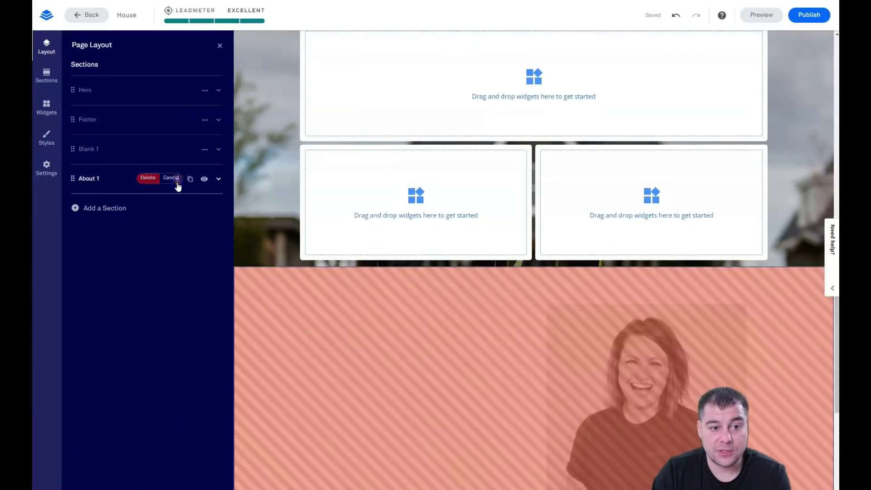
left_click(151, 178)
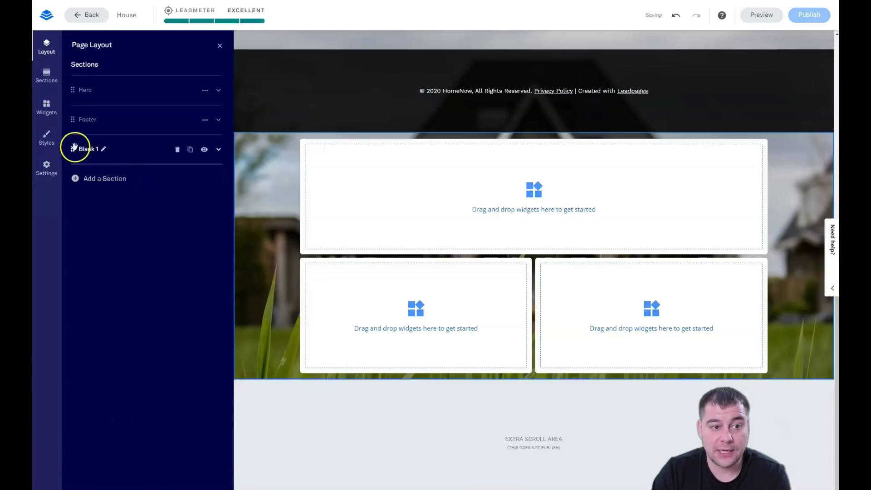
Move the Footer below Blank 1 so the page runs Hero, Blank 1, Footer.
left_click_drag(72, 119, 71, 149)
scroll(295, 211, "up", 6)
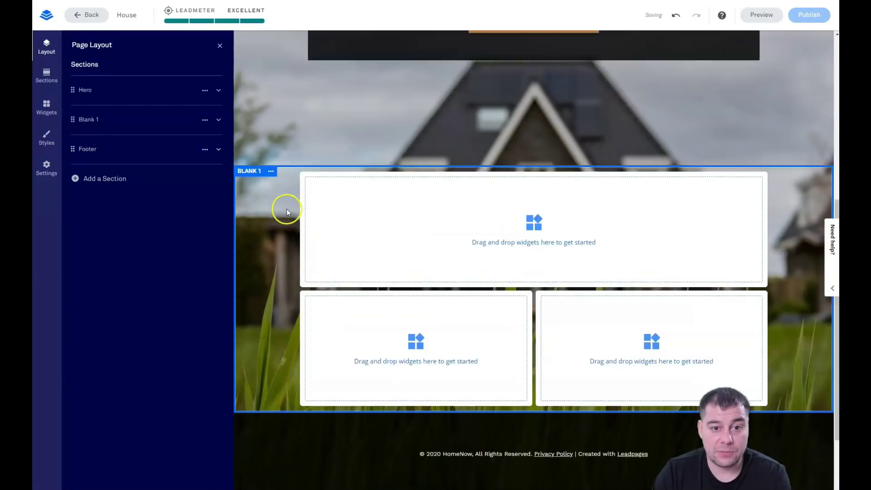
scroll(289, 202, "down", 4)
scroll(288, 202, "up", 5)
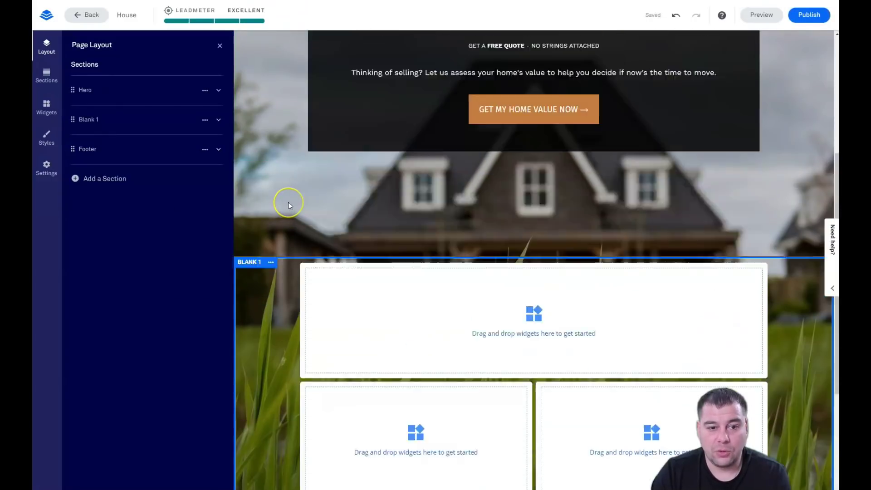
scroll(287, 202, "down", 5)
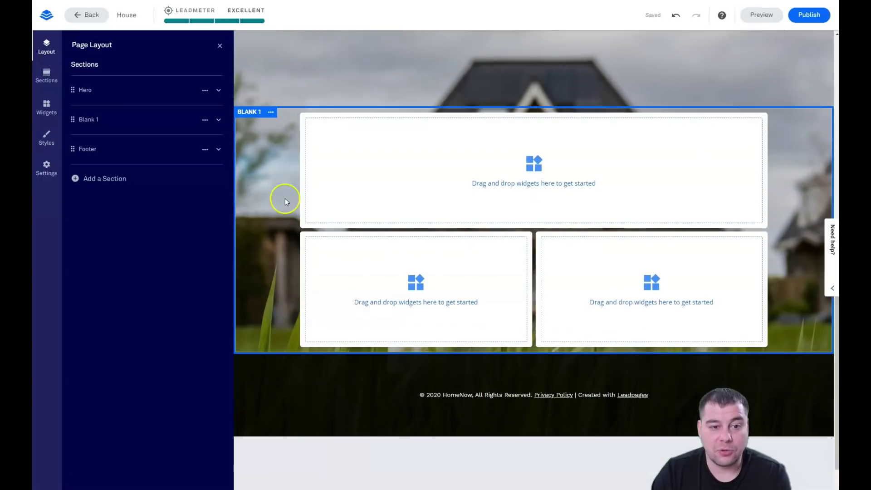
scroll(278, 167, "up", 8)
scroll(279, 169, "down", 8)
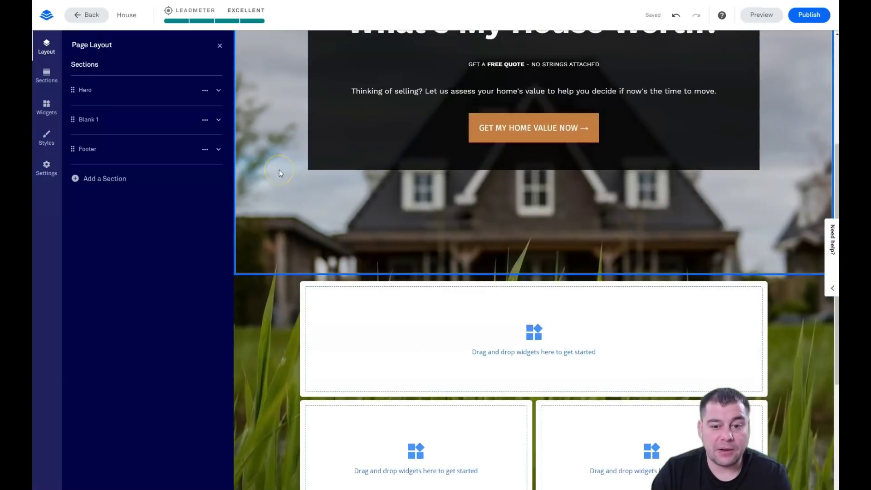
scroll(279, 170, "up", 6)
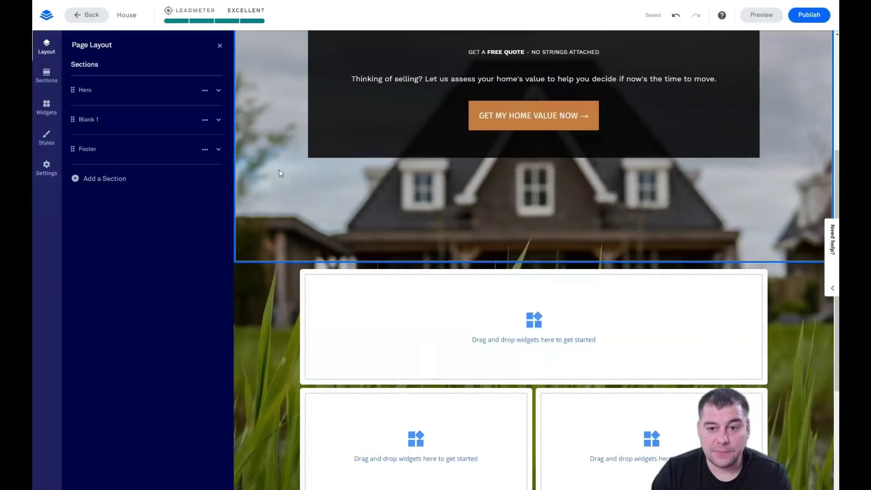
scroll(279, 170, "down", 6)
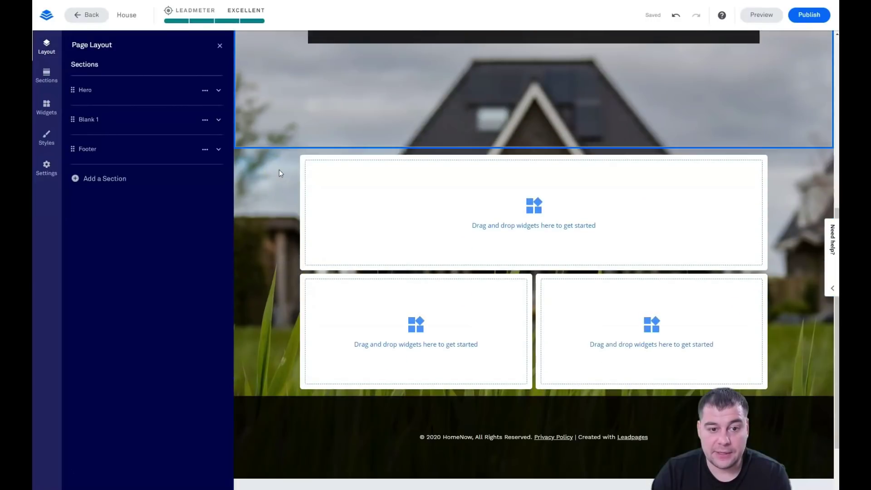
scroll(282, 197, "up", 5)
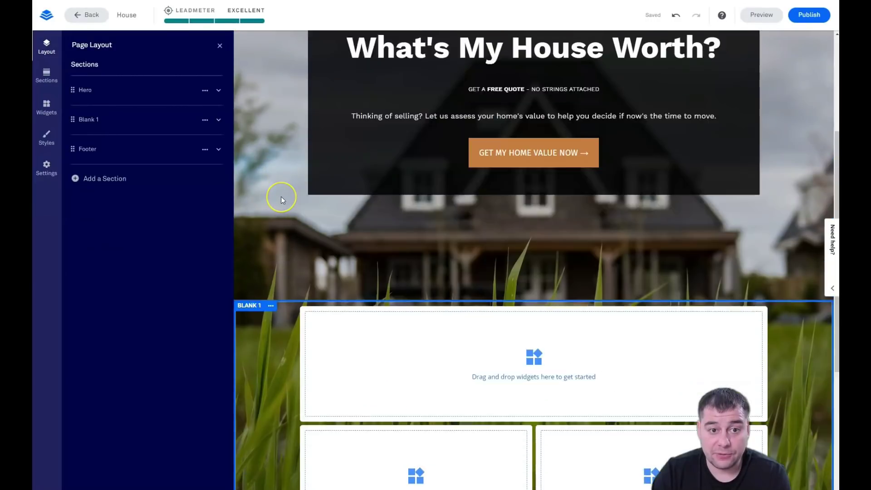
scroll(281, 197, "up", 2)
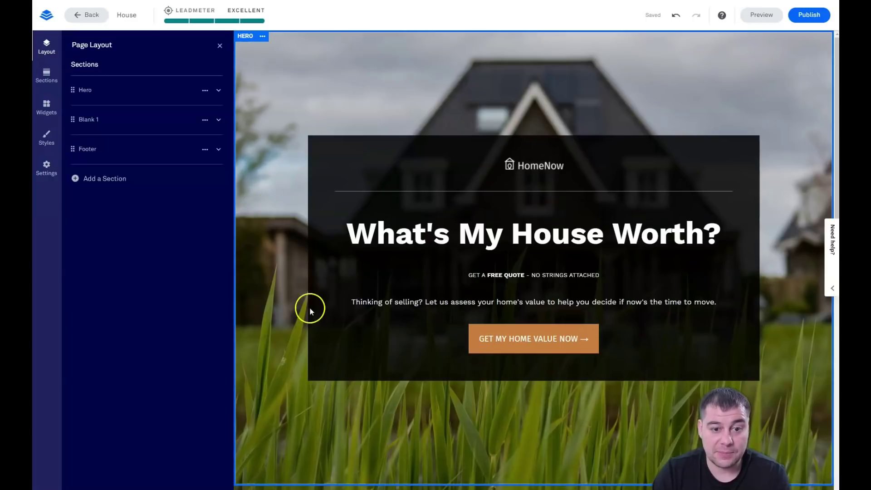
scroll(309, 307, "down", 4)
scroll(384, 310, "down", 2)
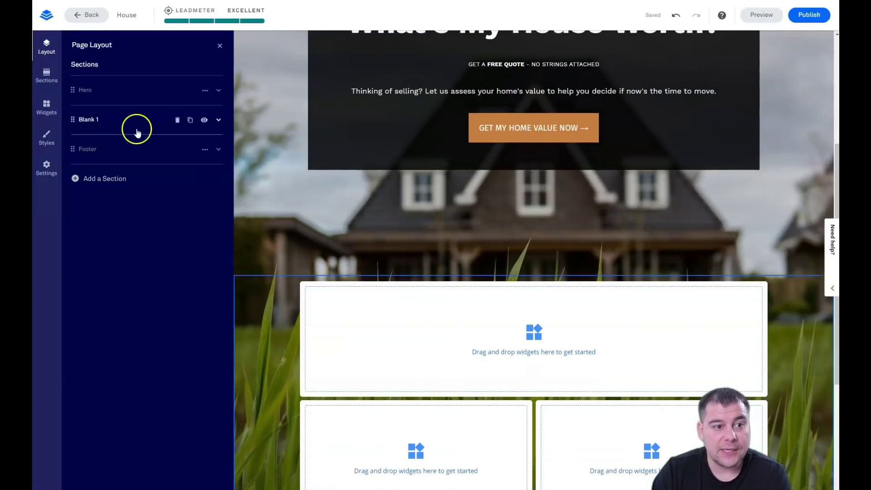
scroll(313, 204, "down", 2)
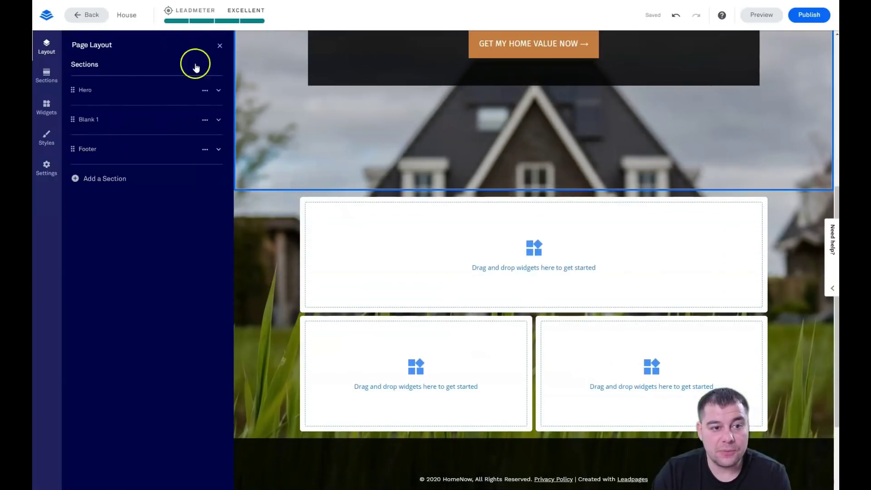
left_click(219, 45)
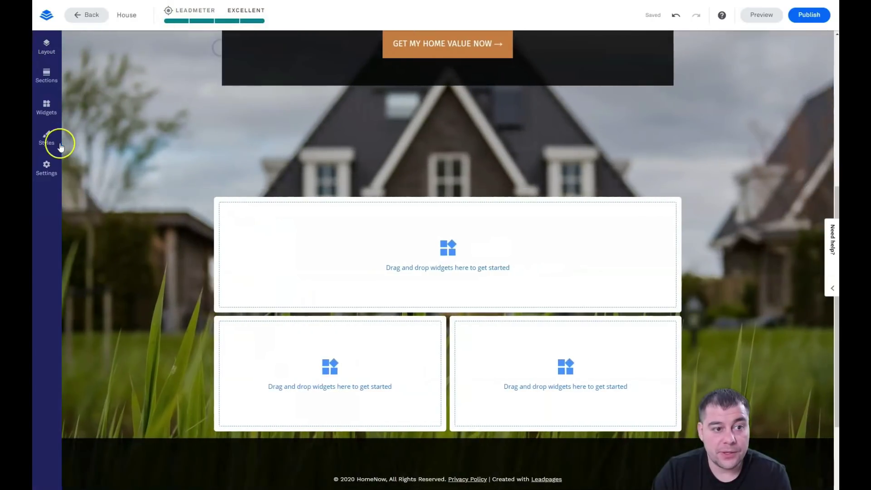
left_click(46, 145)
left_click(82, 104)
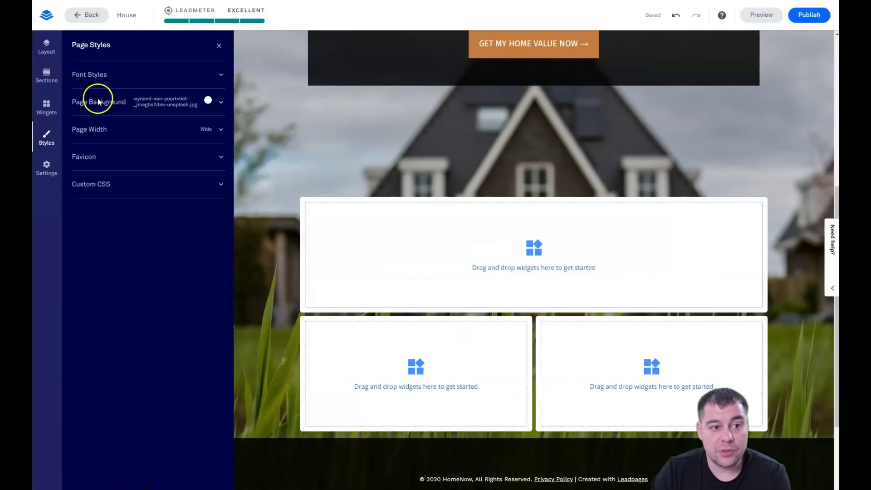
left_click(99, 106)
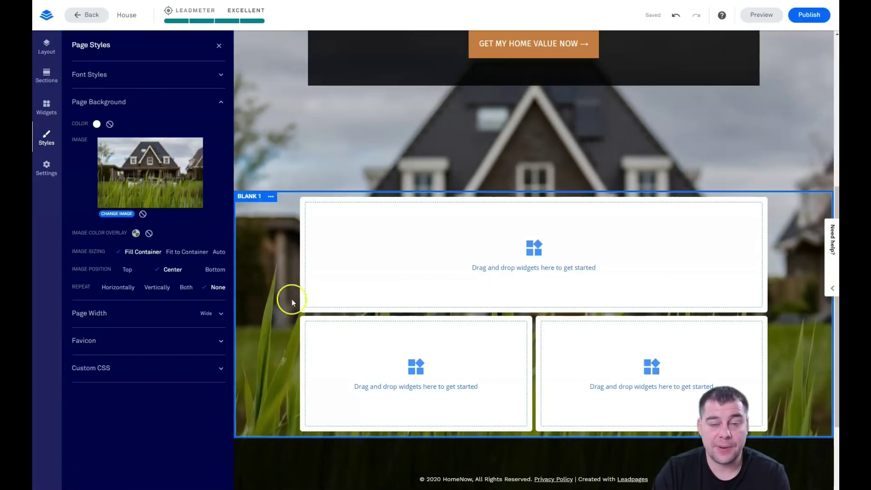
scroll(263, 139, "up", 2)
scroll(262, 139, "up", 4)
scroll(263, 140, "down", 5)
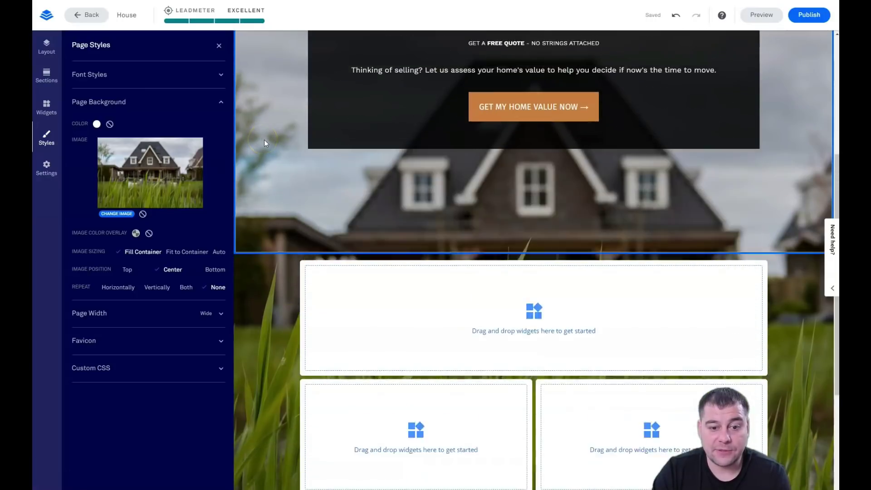
scroll(279, 168, "up", 5)
scroll(279, 167, "down", 3)
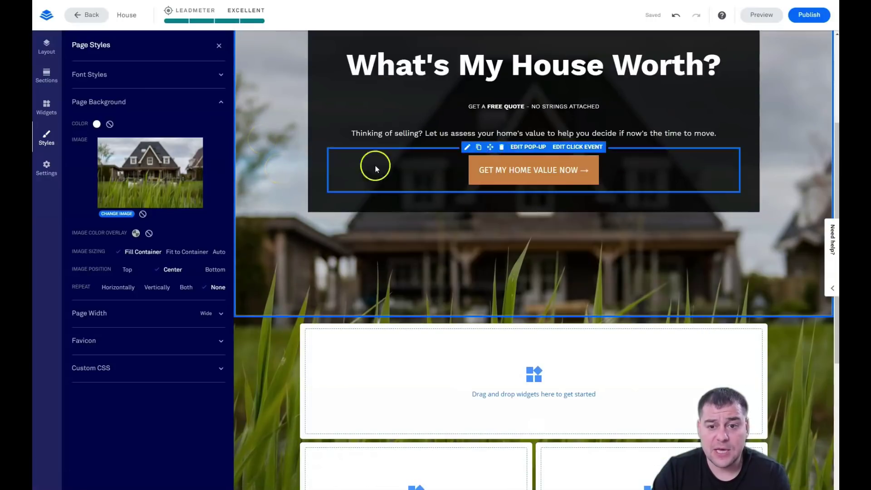
scroll(498, 268, "down", 4)
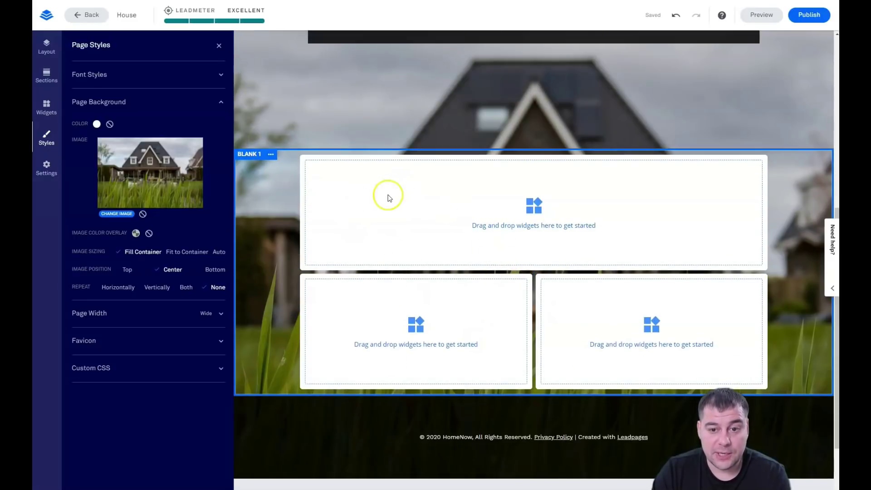
scroll(269, 139, "up", 7)
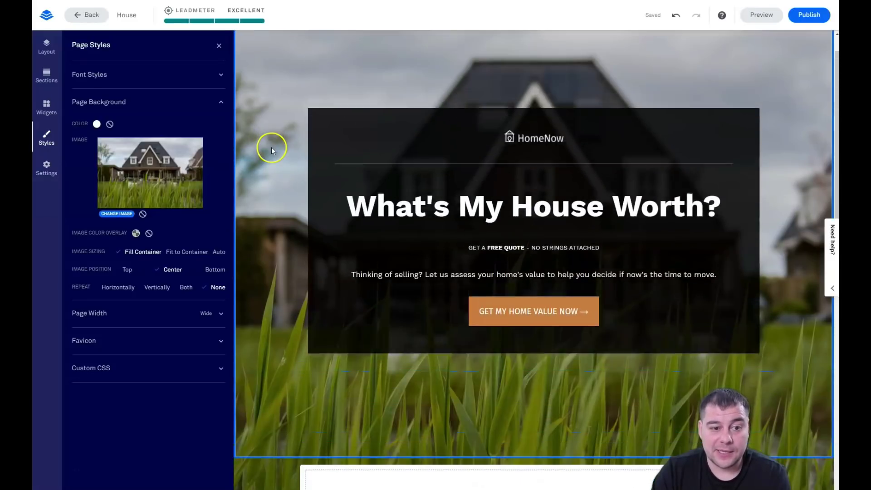
scroll(271, 147, "down", 5)
scroll(271, 149, "down", 3)
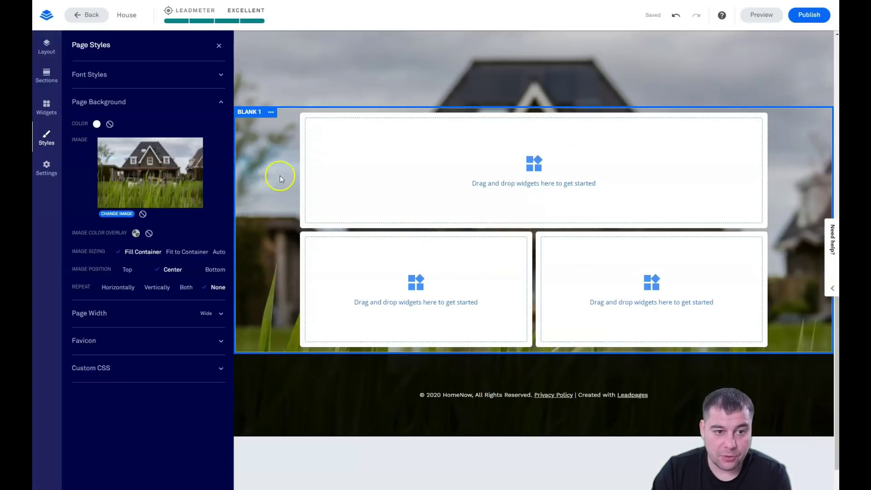
left_click(219, 47)
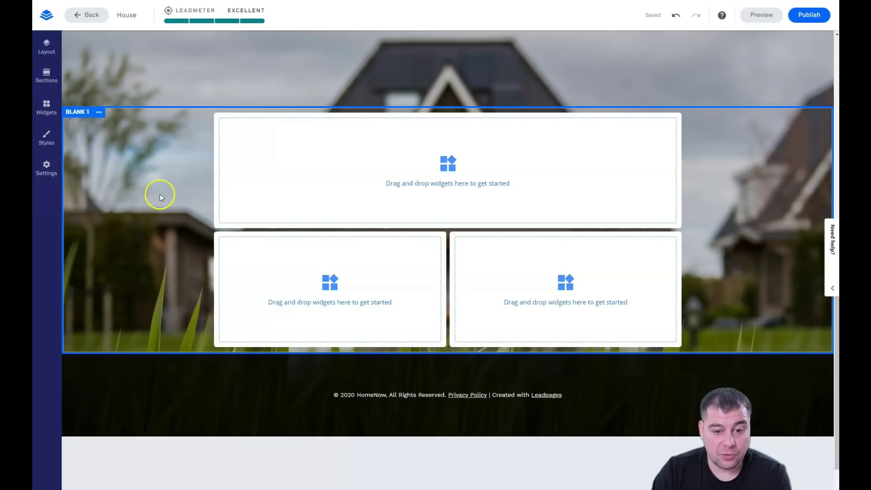
Give Blank 1 a dark charcoal background colour after trying grey, red and transparent.
left_click(98, 113)
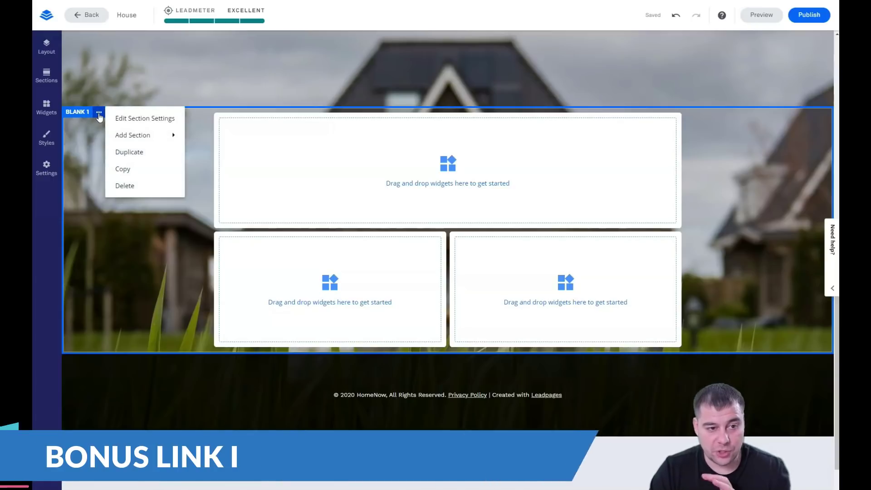
left_click(131, 119)
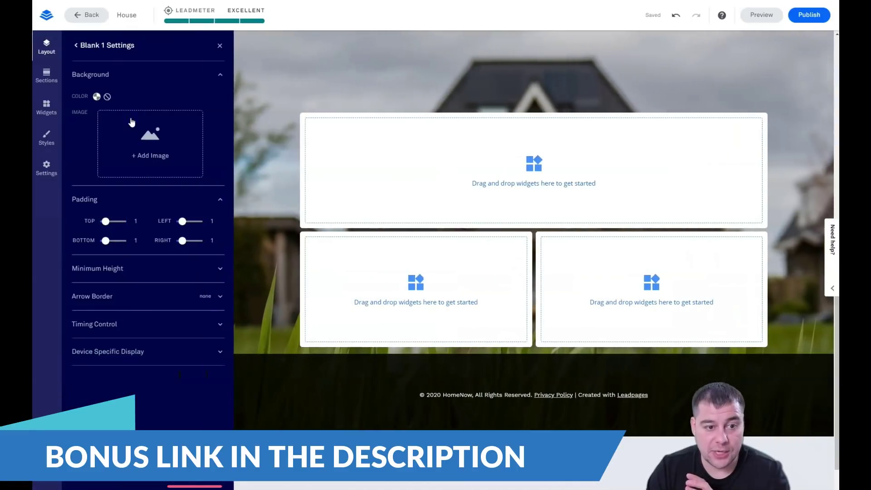
left_click(96, 97)
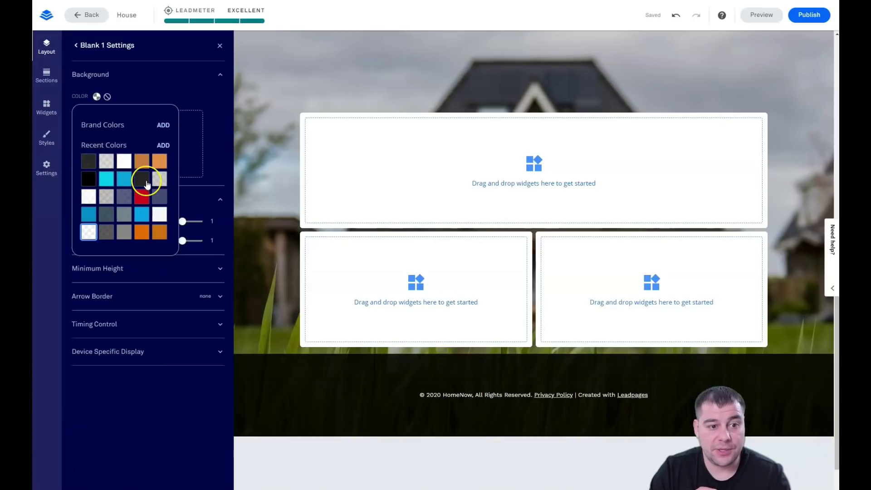
left_click(161, 181)
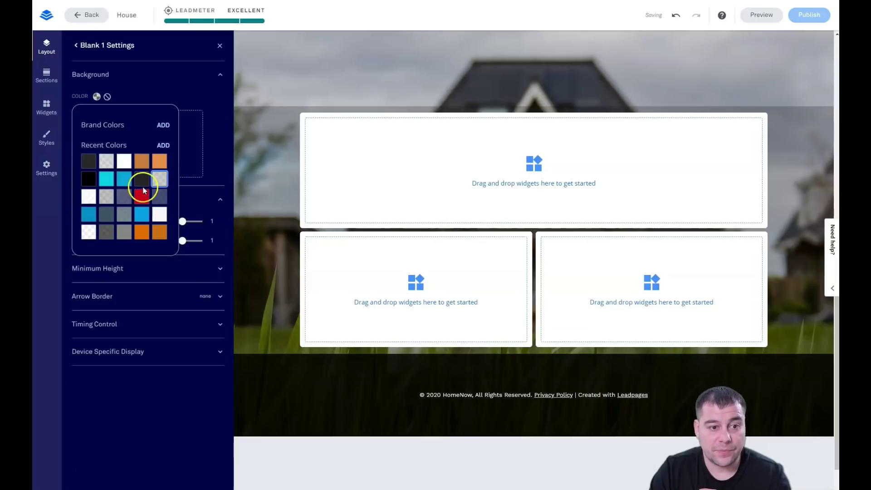
left_click(143, 197)
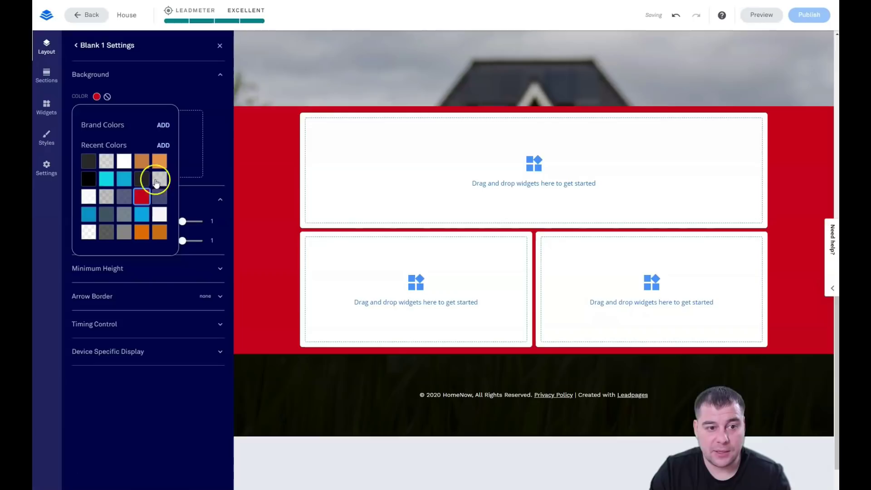
left_click(162, 179)
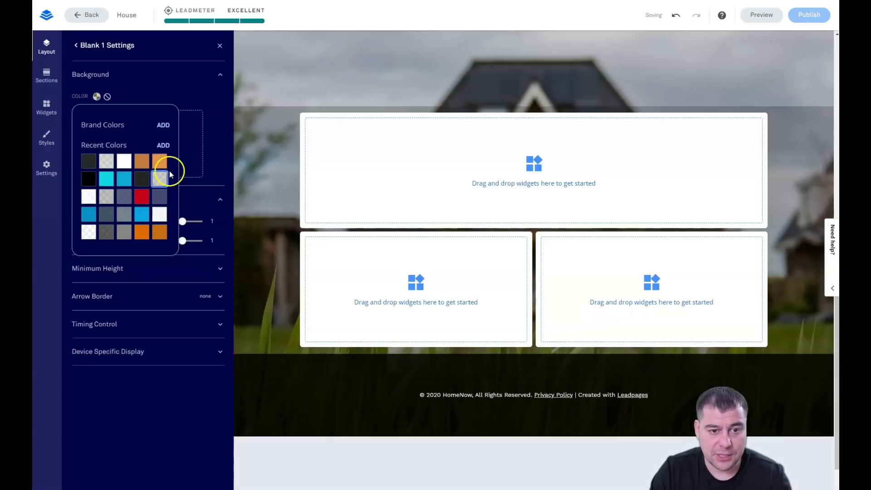
left_click(118, 162)
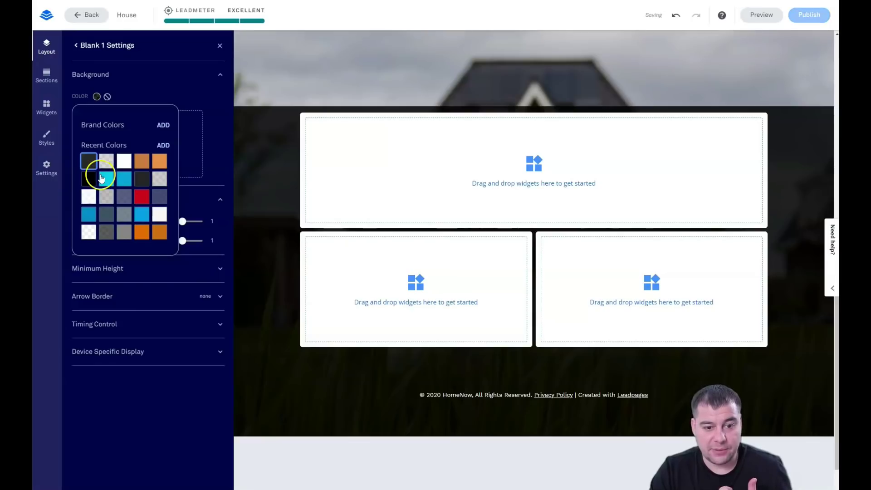
left_click(281, 181)
scroll(276, 238, "down", 2)
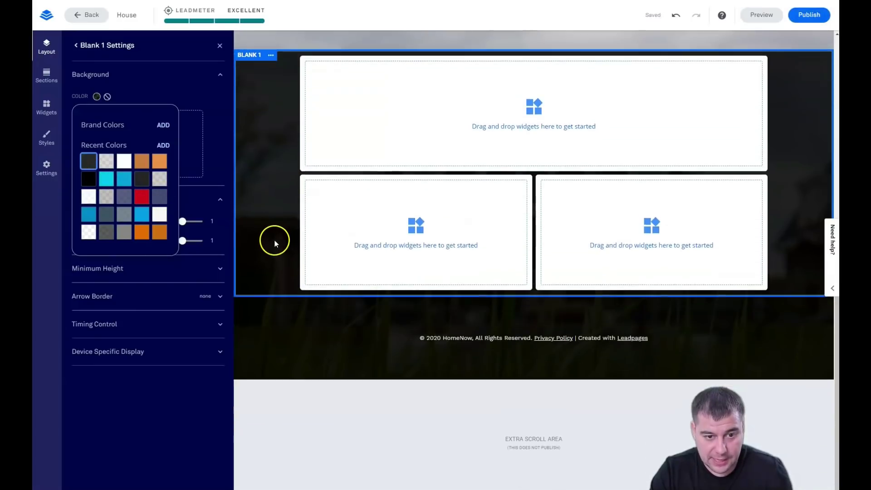
scroll(274, 240, "up", 5)
scroll(273, 240, "down", 5)
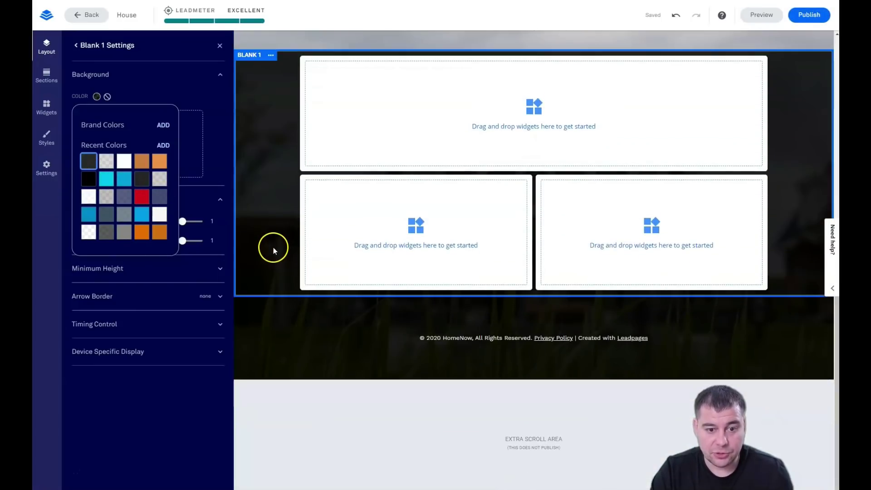
left_click(164, 86)
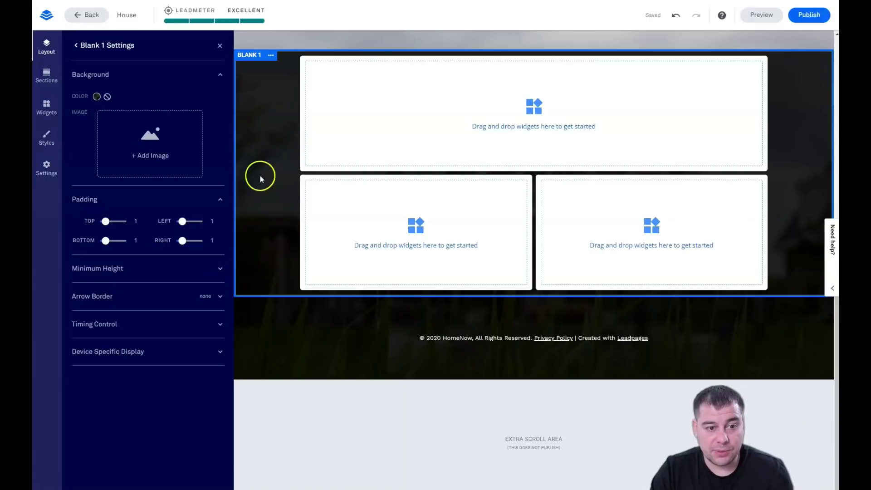
Set Blank 1's minimum height back to Auto after trying 50%, 75% and 90%.
left_click(220, 273)
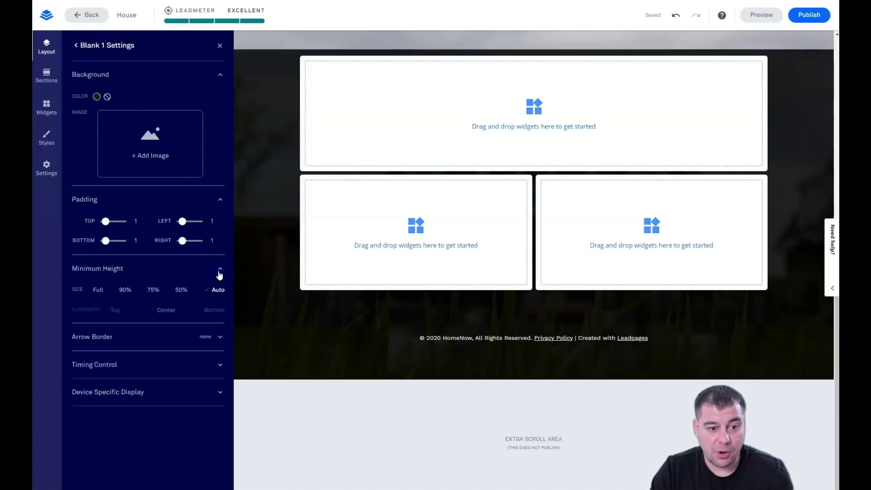
left_click(184, 291)
left_click(153, 291)
left_click(128, 293)
scroll(264, 207, "down", 2)
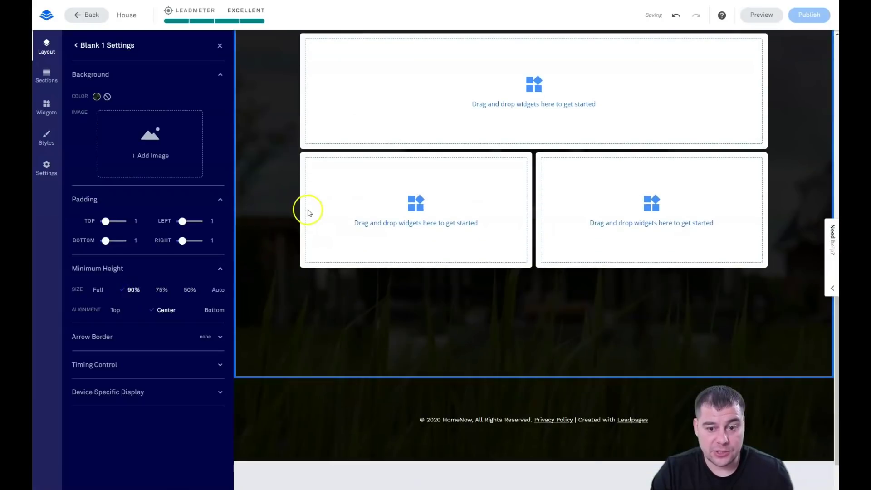
scroll(308, 212, "up", 3)
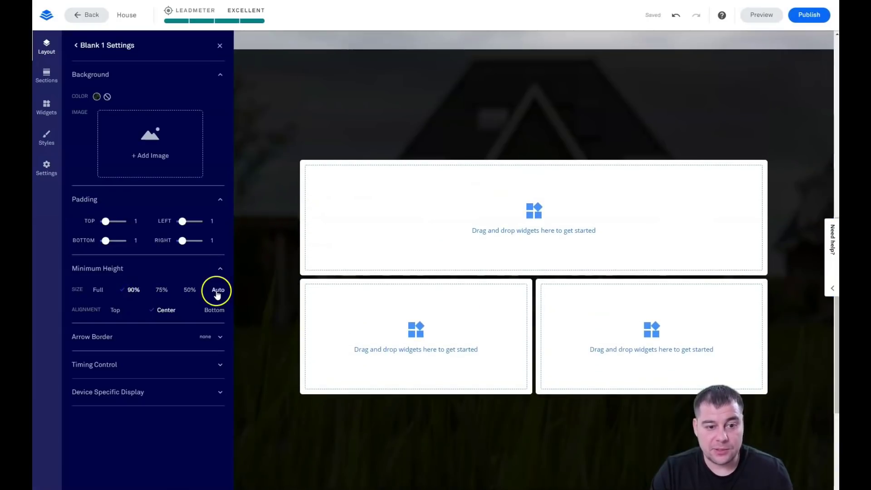
left_click(217, 292)
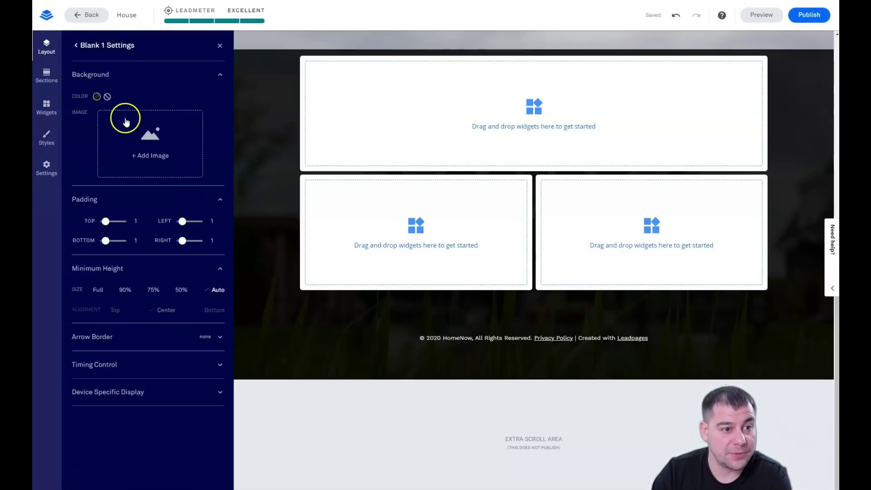
left_click(220, 47)
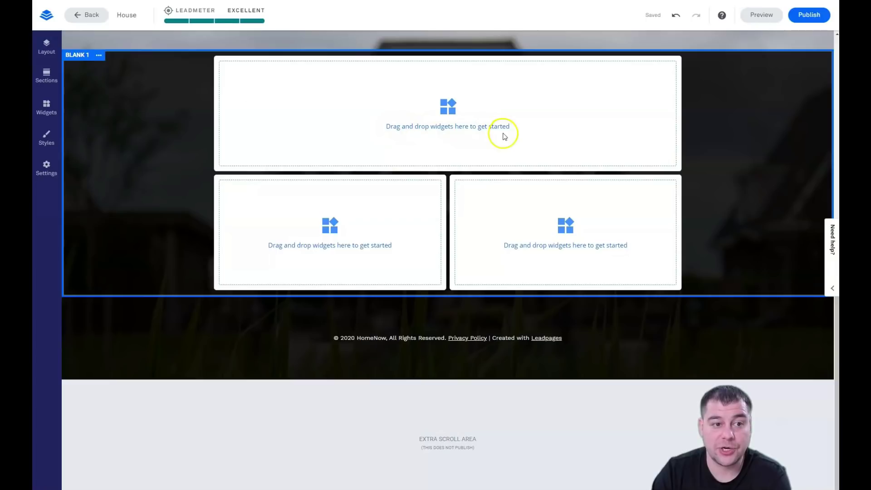
Open the Widgets library and collapse it with Show Less.
left_click(48, 109)
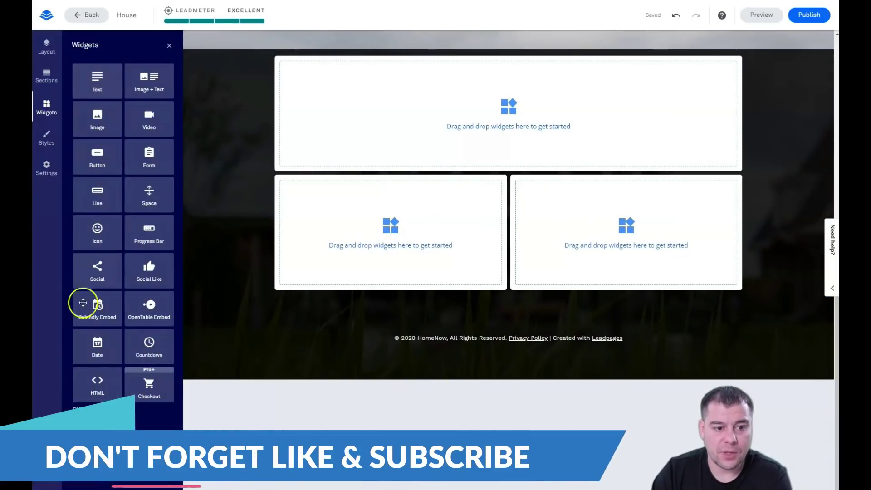
left_click(77, 408)
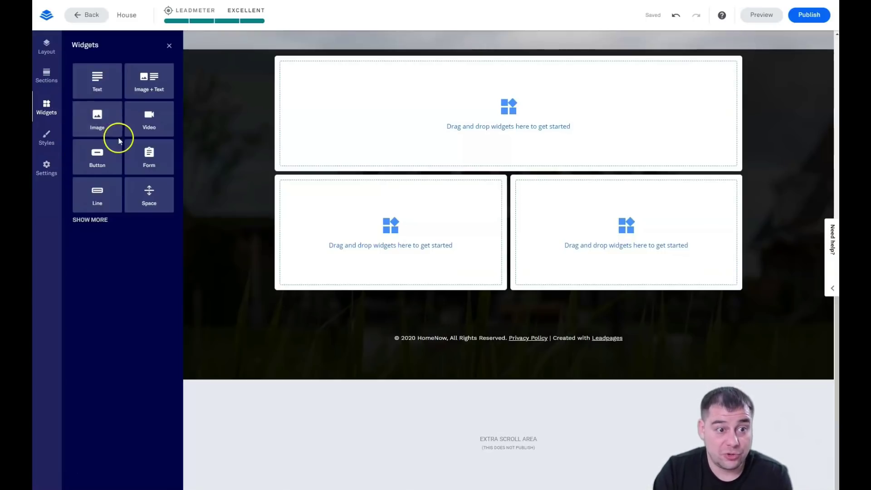
Add a Text widget to Blank 1's top area, centred at size 8.
left_click_drag(111, 95, 536, 136)
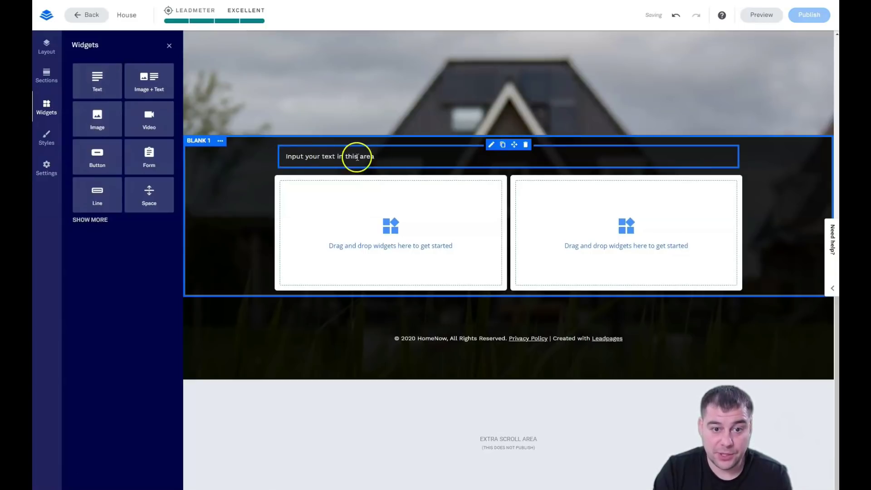
left_click(378, 156)
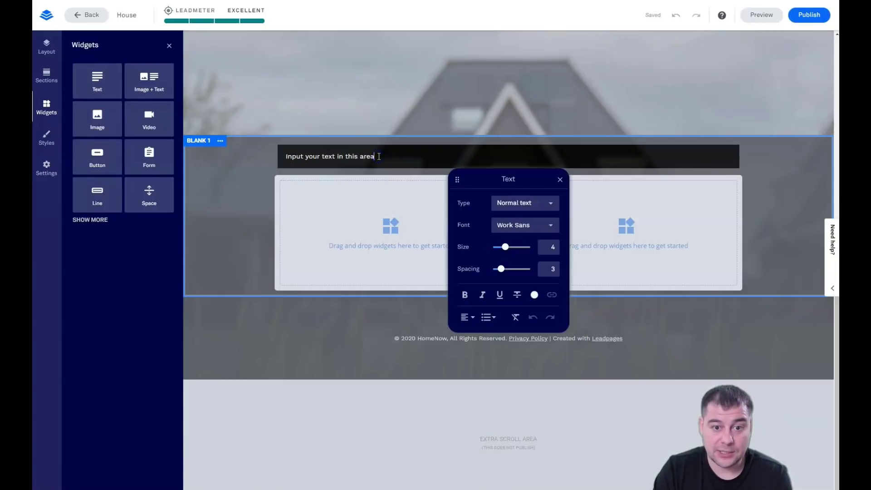
left_click(467, 317)
left_click(466, 317)
left_click(453, 225)
left_click_drag(502, 253, 521, 252)
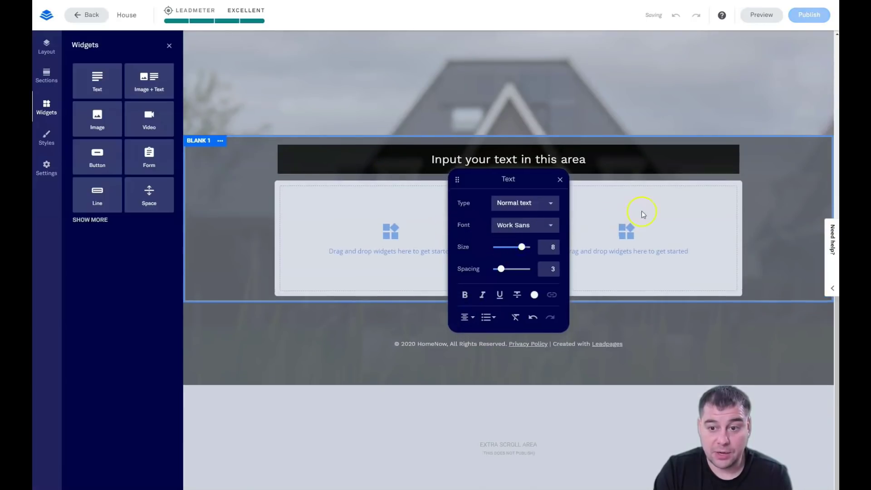
left_click(273, 160)
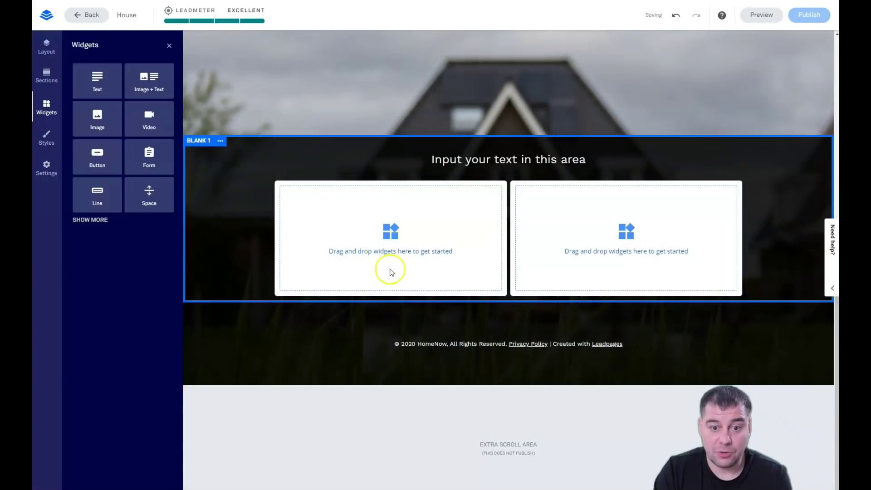
Place a Video widget beside a Sign Up button and widen the video column.
left_click_drag(148, 120, 358, 241)
left_click_drag(97, 156, 607, 266)
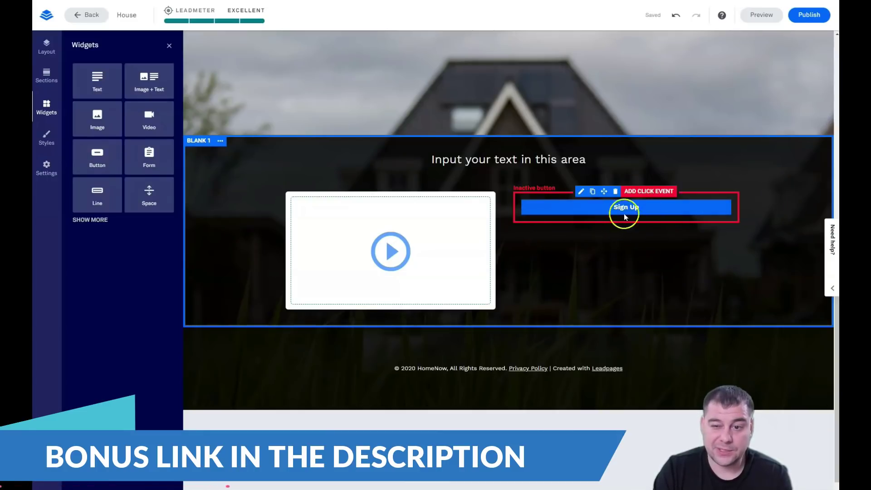
left_click_drag(509, 253, 632, 265)
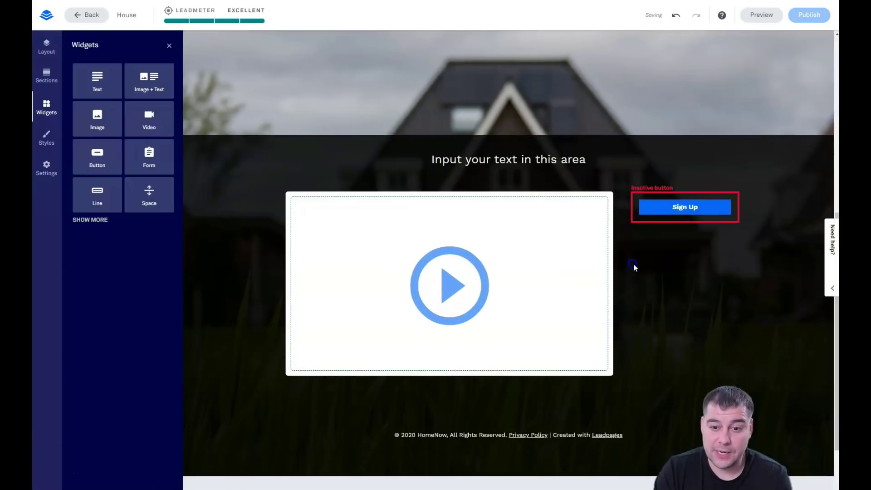
Add a Space above the Sign Up button and a white divider line under the heading.
left_click_drag(142, 188, 692, 256)
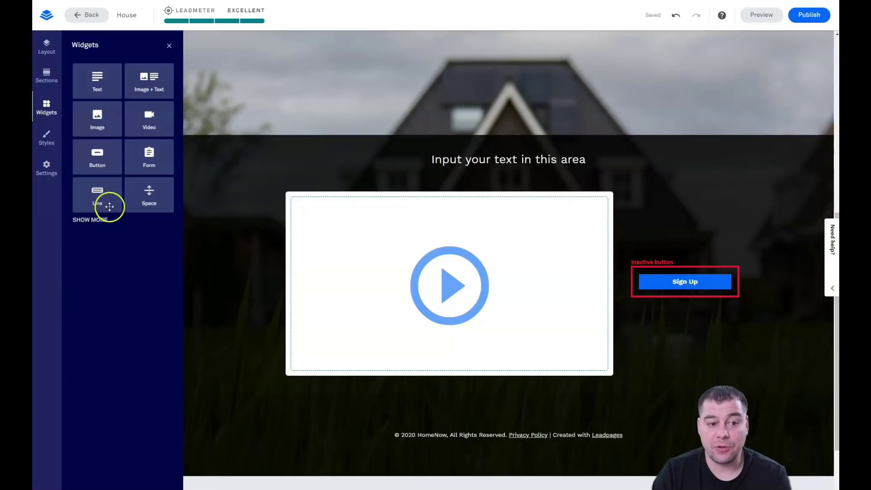
left_click_drag(118, 192, 522, 193)
left_click(486, 178)
left_click(285, 345)
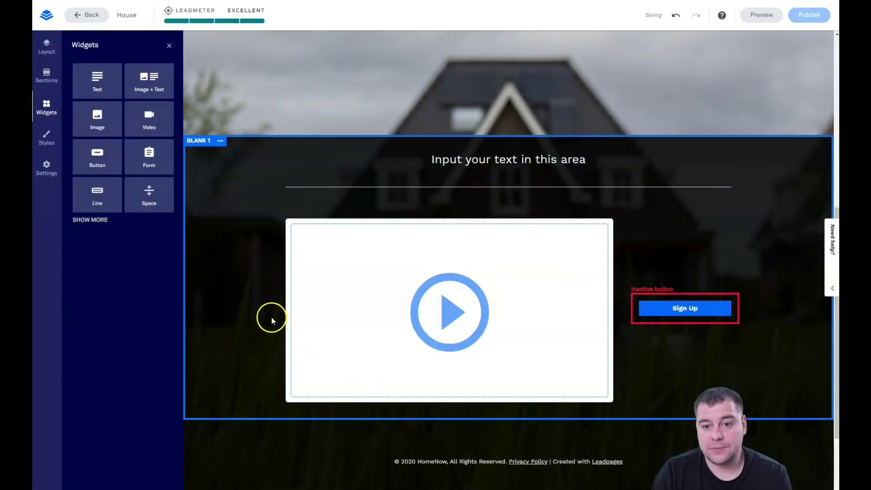
left_click(300, 301)
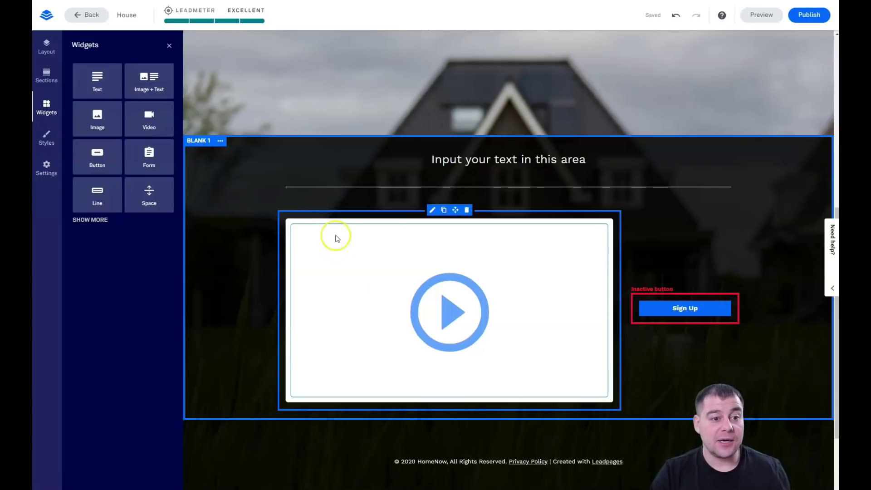
left_click(231, 126)
left_click(346, 156)
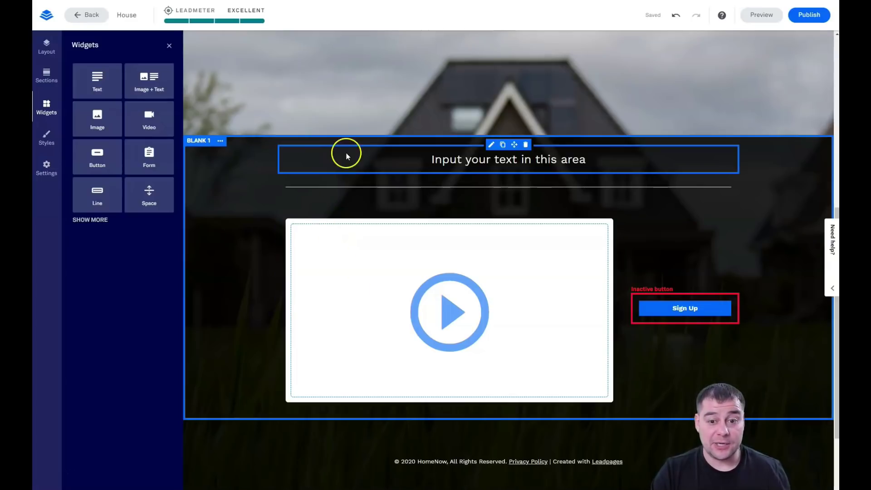
Replace the Page Styles background image with the modern house photo.
left_click(169, 46)
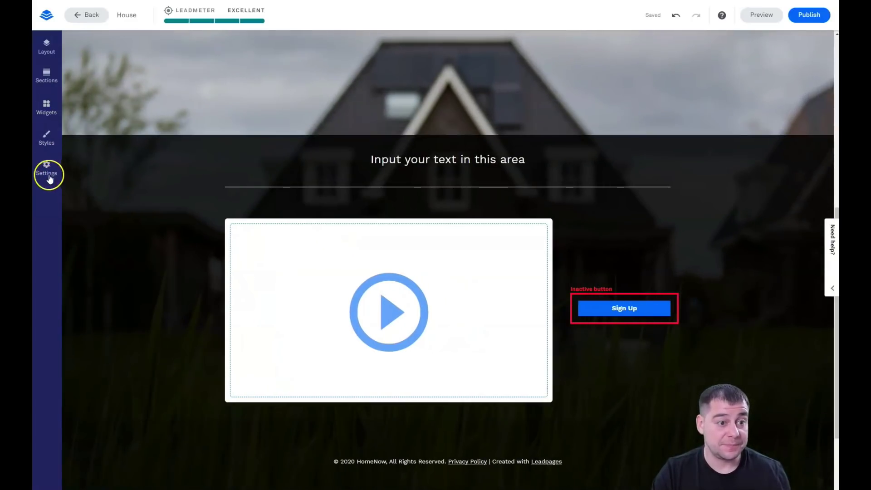
left_click(44, 149)
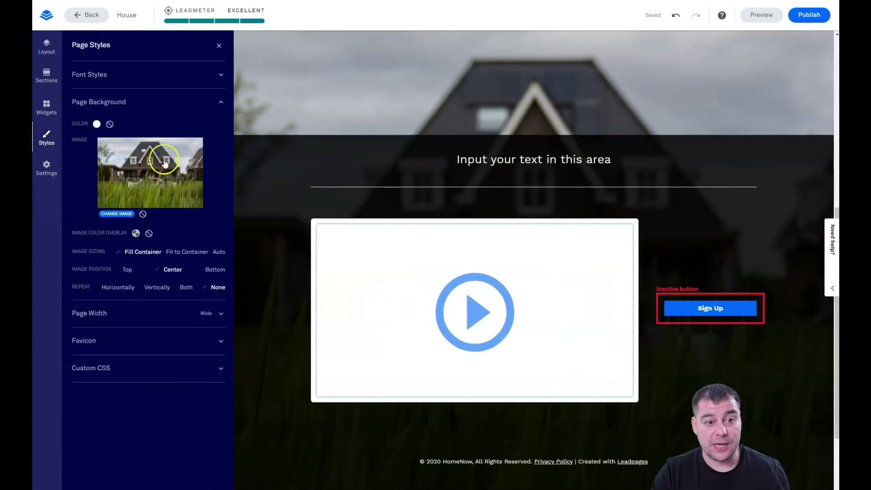
left_click(111, 214)
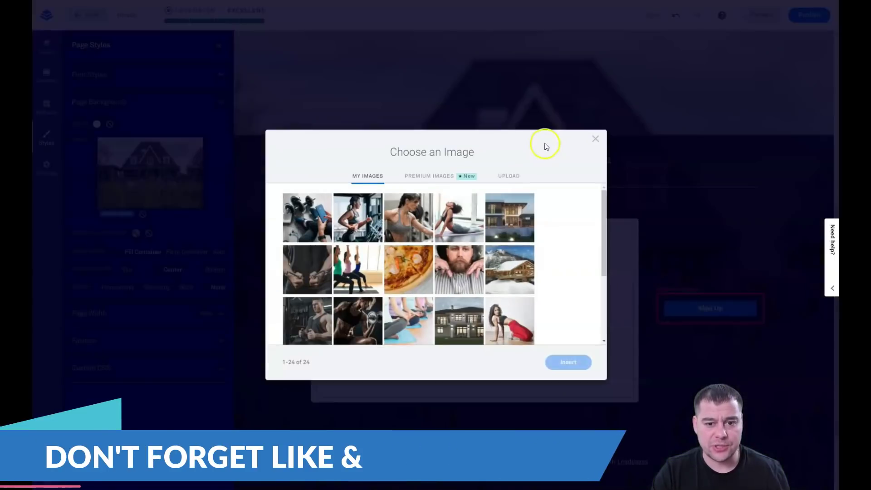
left_click(522, 218)
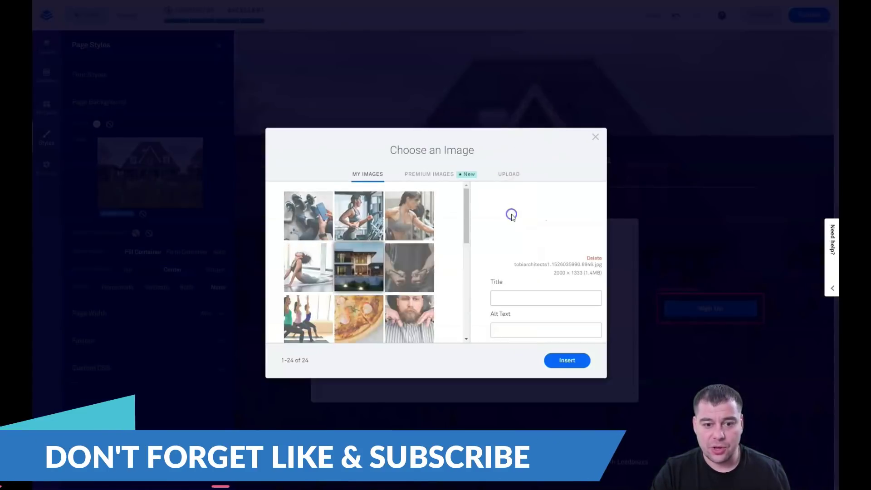
left_click(566, 360)
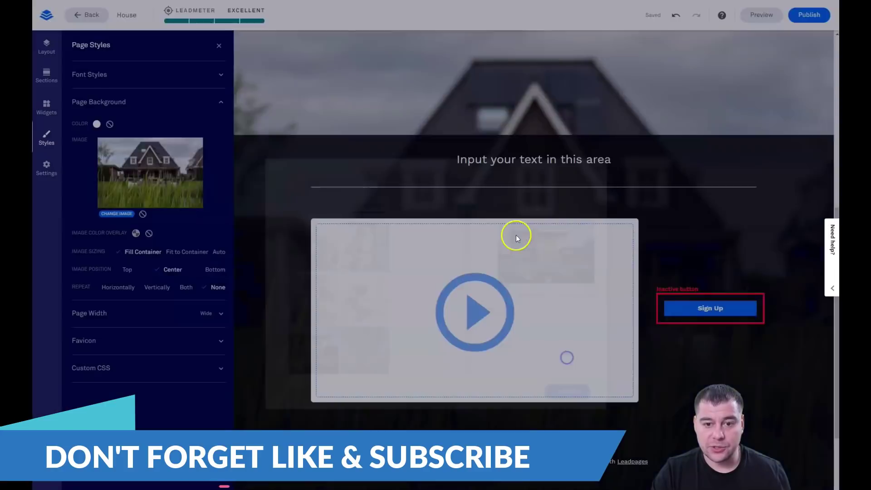
scroll(463, 145, "up", 8)
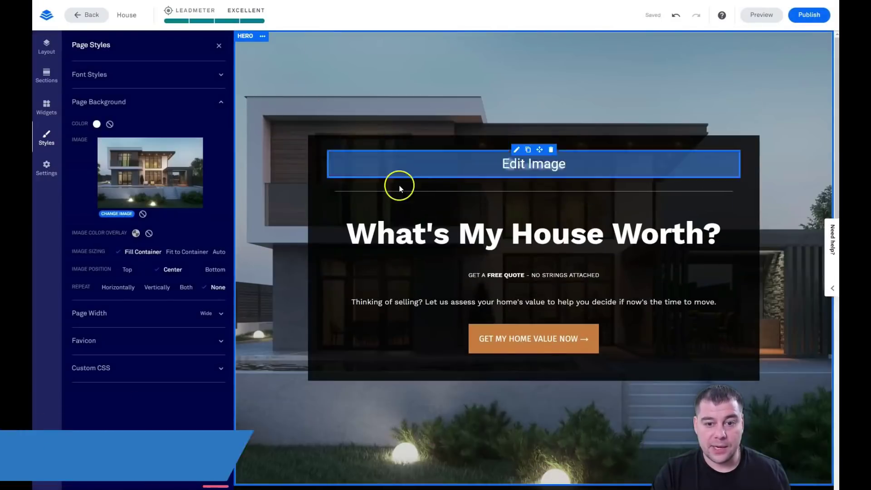
scroll(387, 186, "down", 7)
scroll(364, 176, "down", 1)
scroll(364, 176, "up", 7)
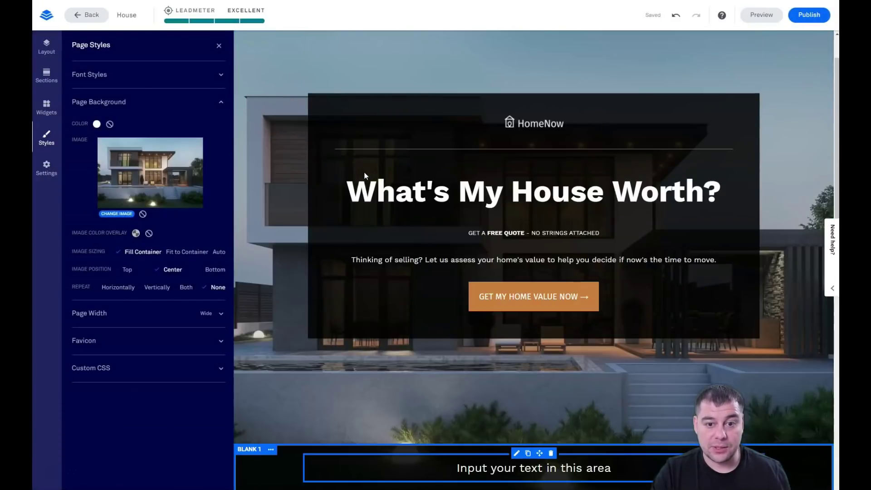
scroll(366, 176, "down", 5)
scroll(366, 176, "up", 5)
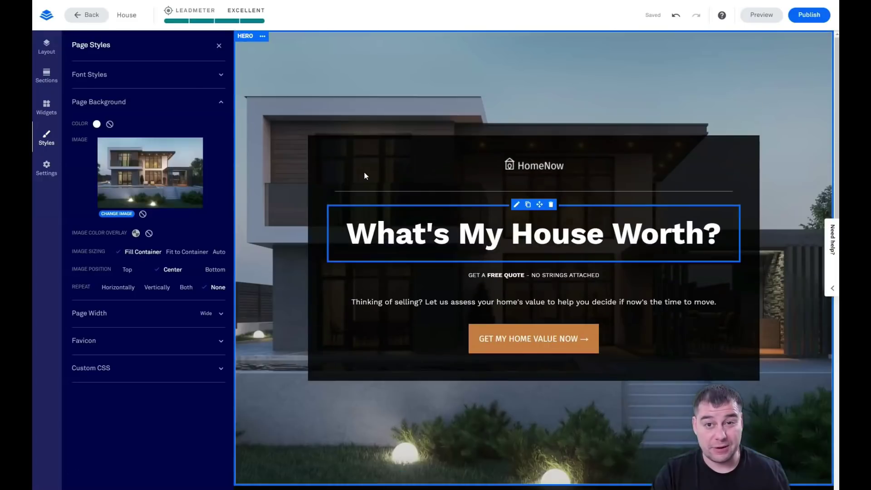
Set the background Image Color Overlay to custom white (FFFFFF) at 45 opacity.
left_click(140, 233)
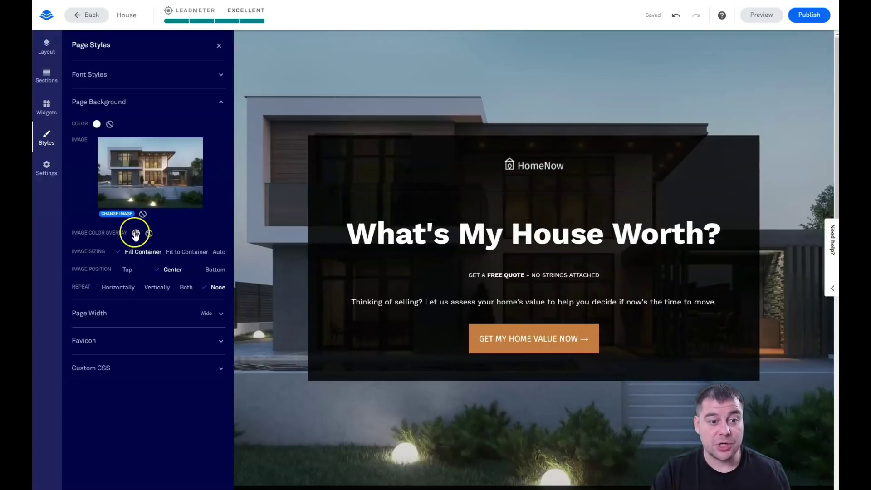
left_click(135, 233)
left_click(148, 237)
left_click(135, 233)
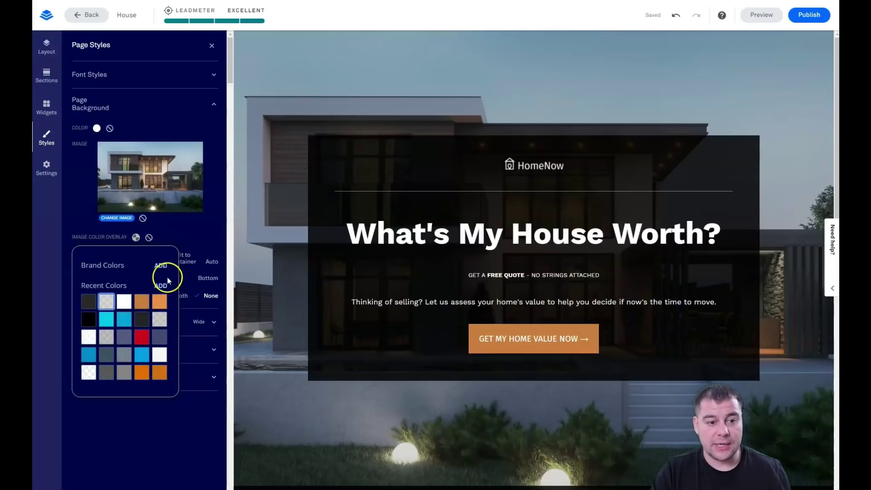
left_click(162, 284)
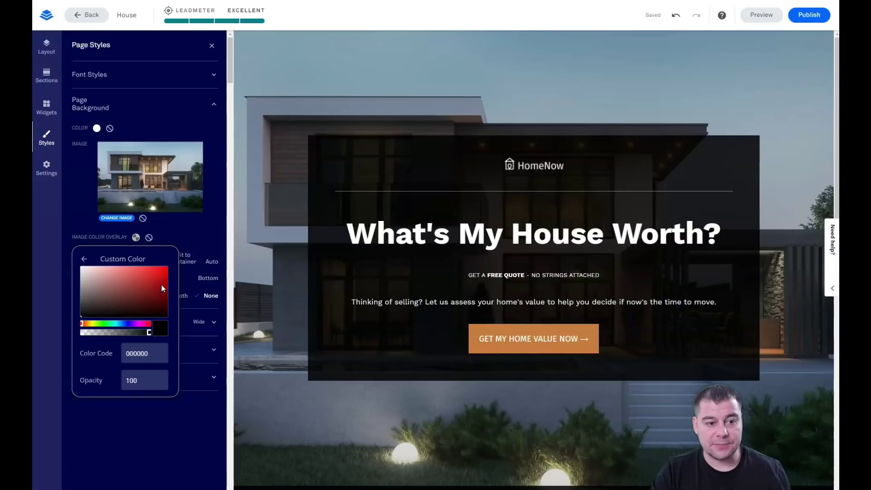
left_click(81, 268)
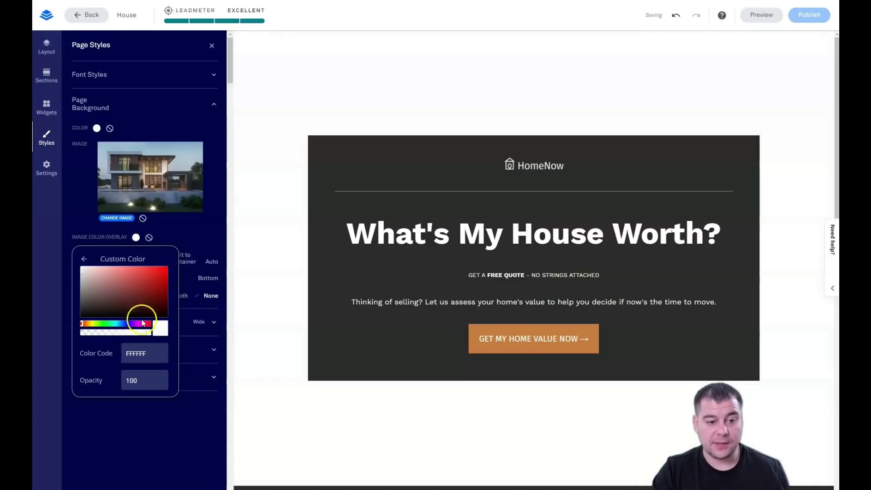
left_click_drag(149, 332, 126, 332)
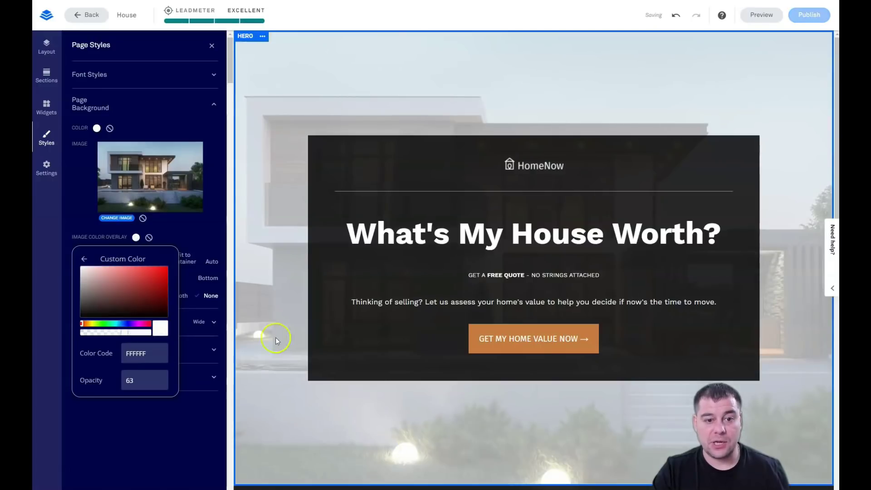
left_click(148, 347)
mouse_move(126, 333)
left_mouse_down()
mouse_move(88, 333)
mouse_move(112, 333)
left_mouse_up()
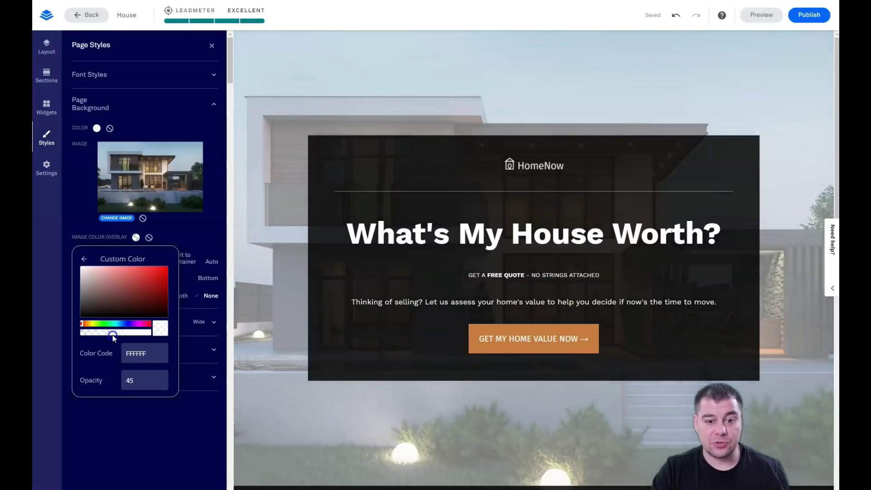
left_click(426, 373)
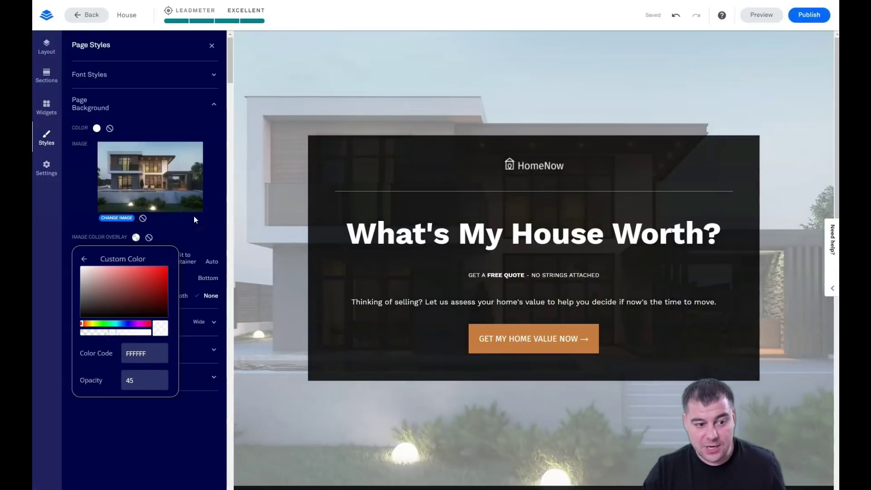
left_click(214, 224)
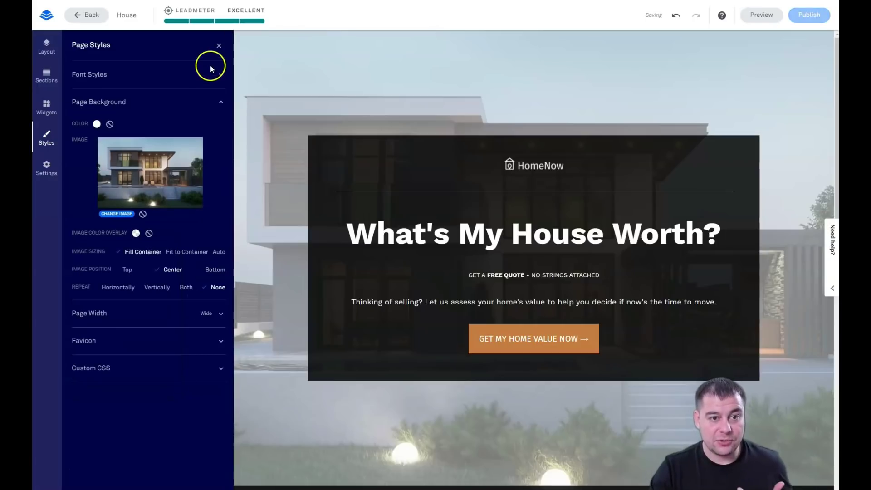
Open the click action settings of the GET MY HOME VALUE NOW hero button.
left_click(212, 45)
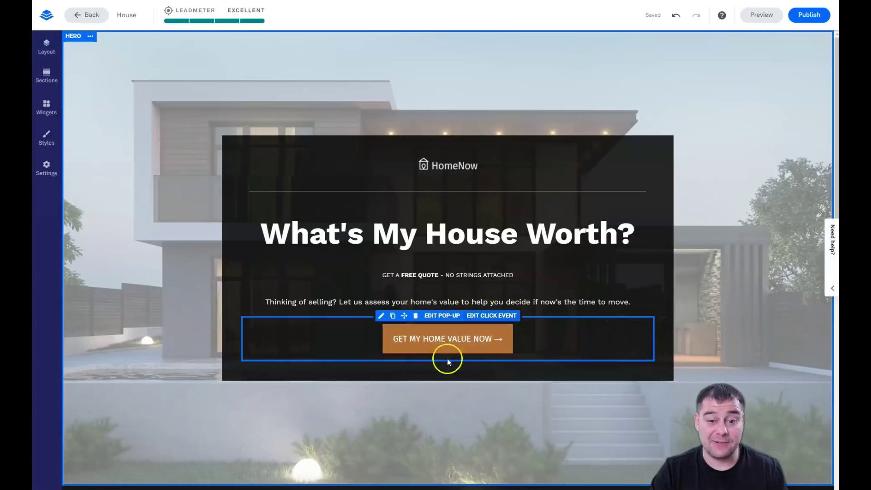
left_click(490, 317)
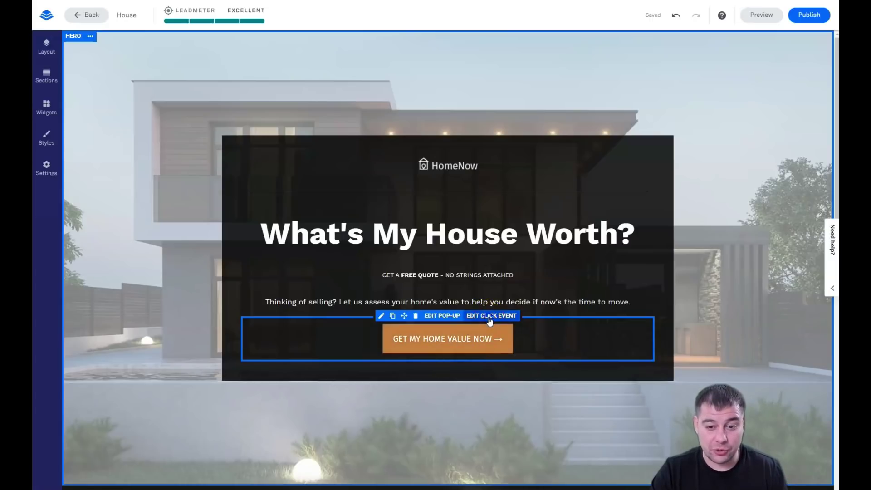
scroll(582, 396, "down", 4)
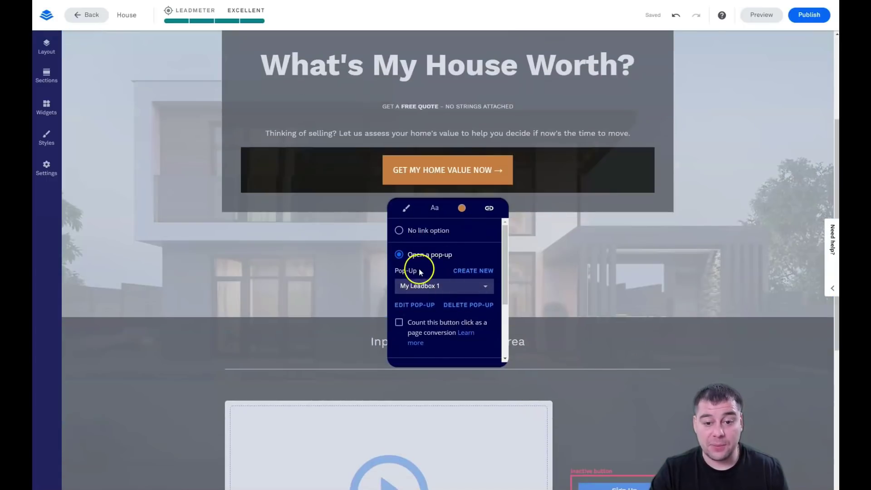
scroll(409, 272, "down", 2)
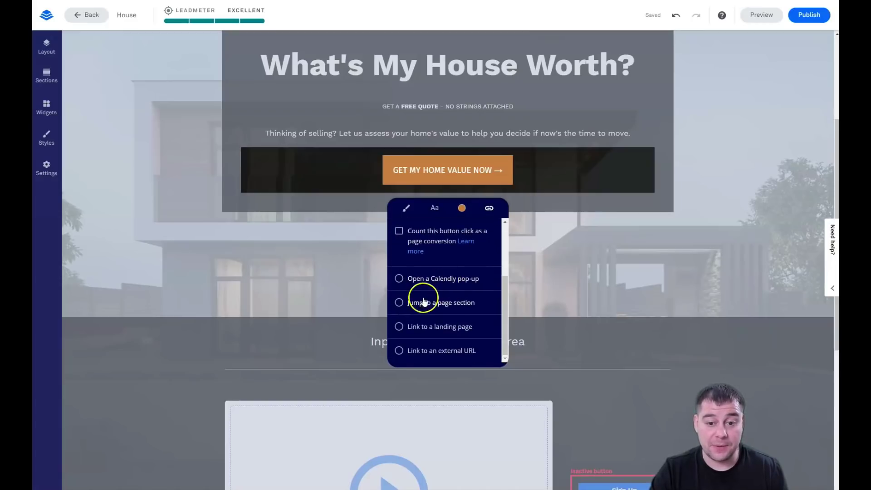
scroll(443, 304, "down", 1)
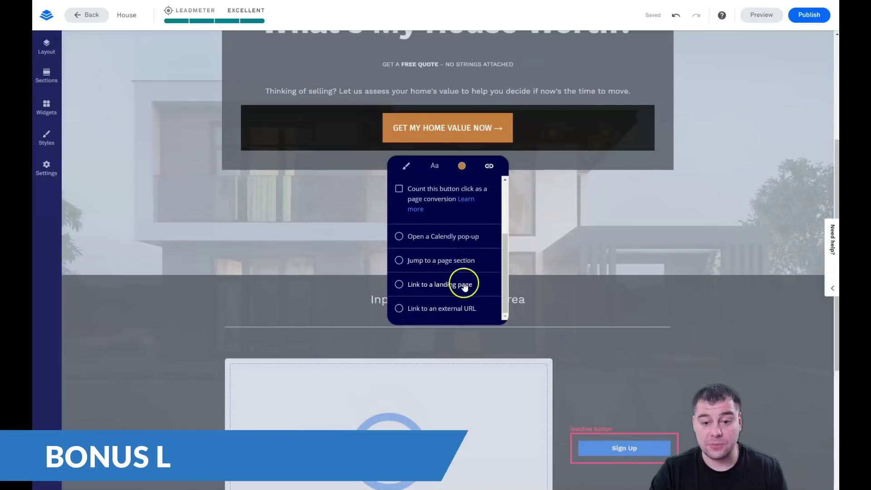
scroll(443, 303, "up", 2)
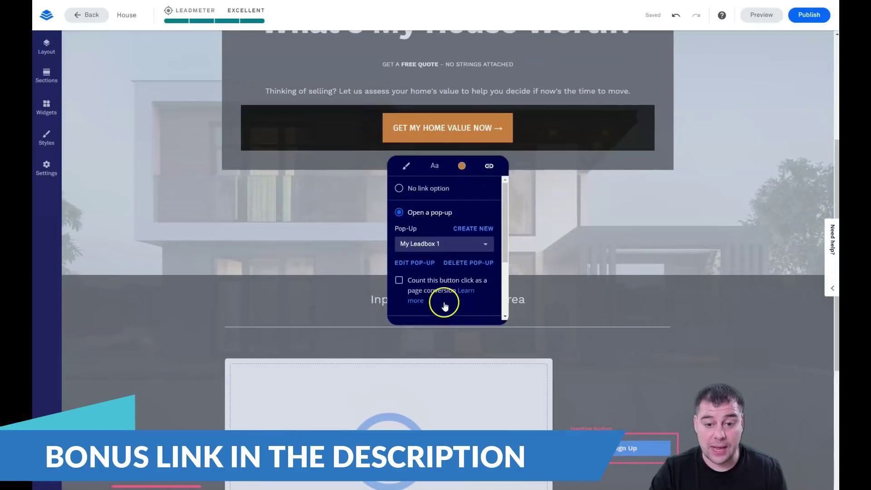
scroll(414, 214, "up", 1)
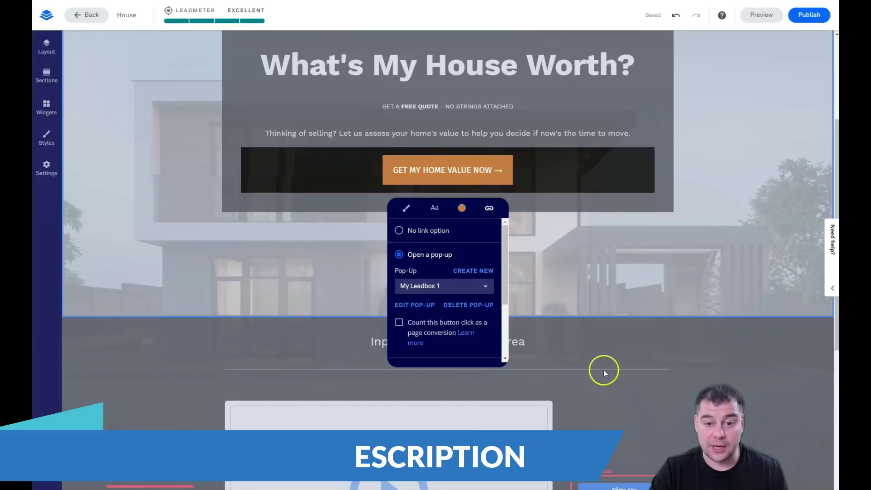
scroll(617, 390, "down", 4)
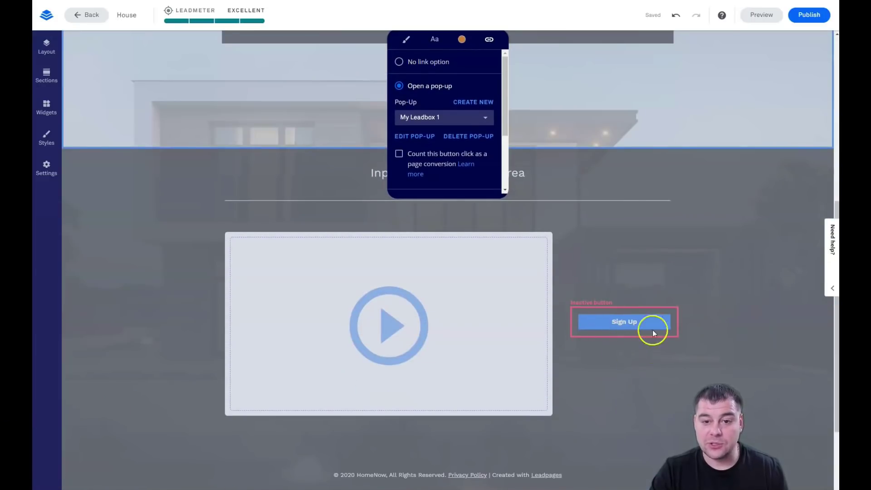
Check the button's Pop-Up dropdown, which is set to My Leadbox 1.
left_click(607, 312)
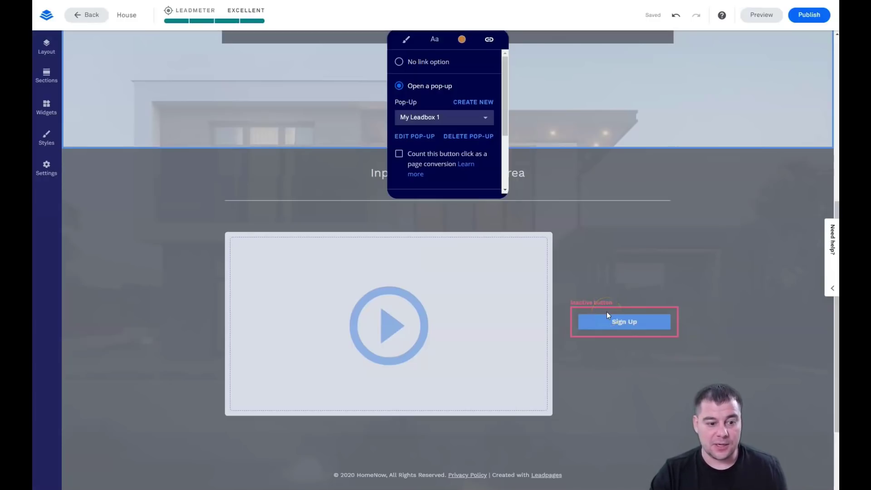
left_click(603, 310)
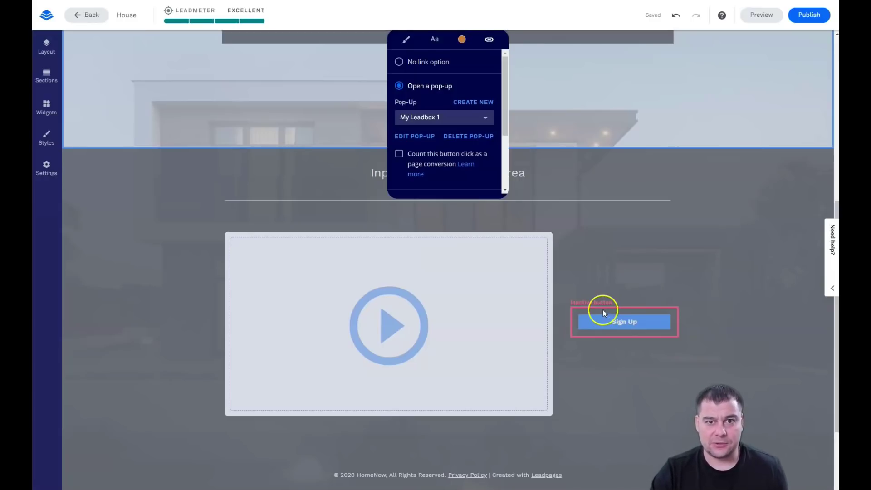
scroll(600, 309, "up", 3)
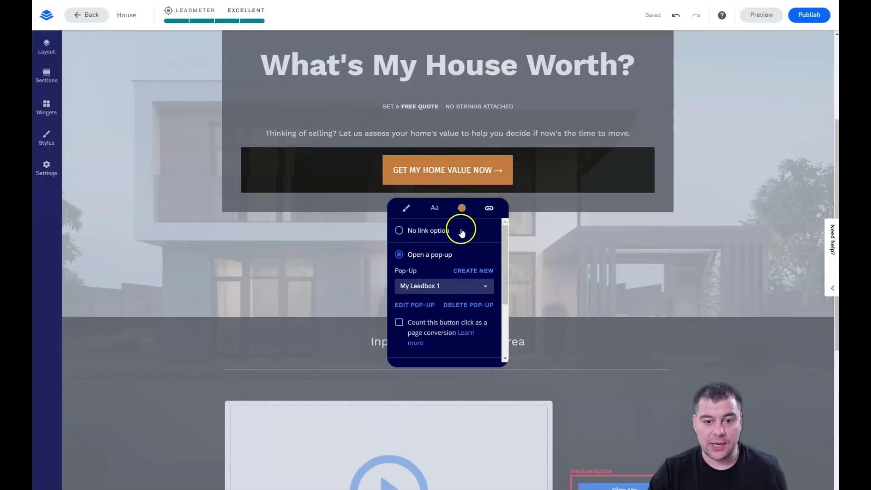
left_click(406, 209)
left_click(434, 205)
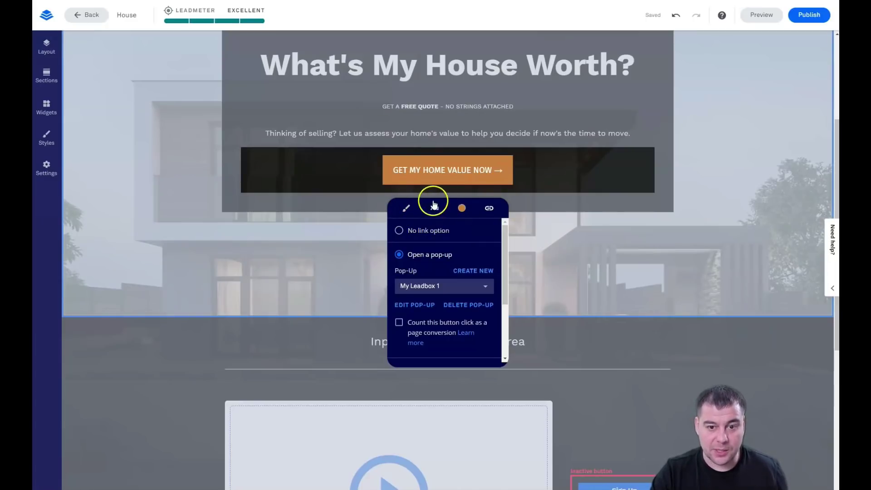
left_click(460, 209)
left_click(490, 208)
left_click(440, 275)
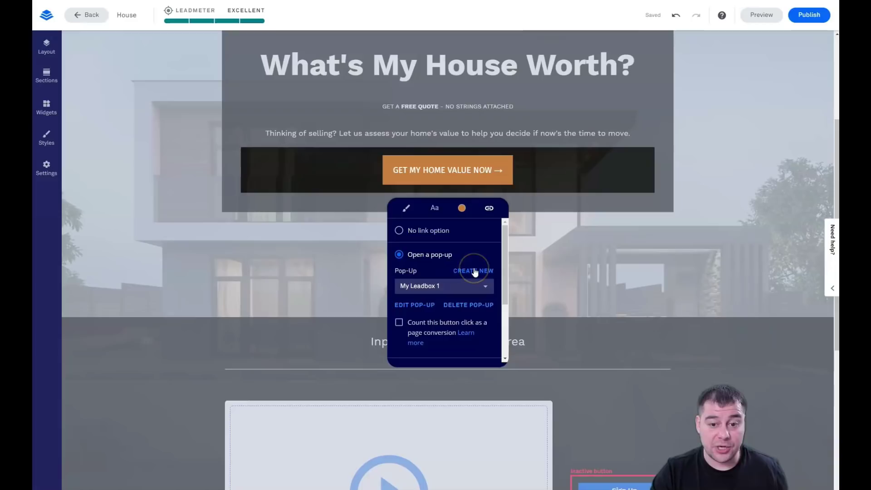
left_click(484, 285)
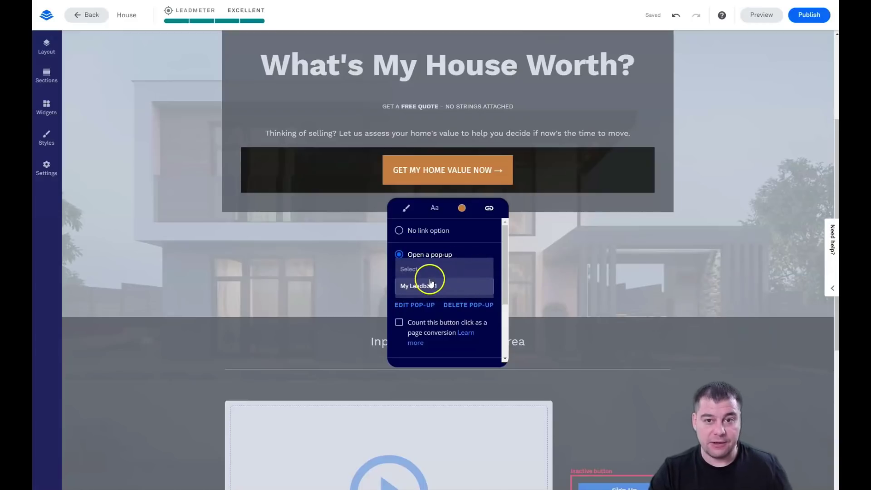
Edit the My Leadbox 1 pop-up and show its email form's integrations.
left_click(413, 307)
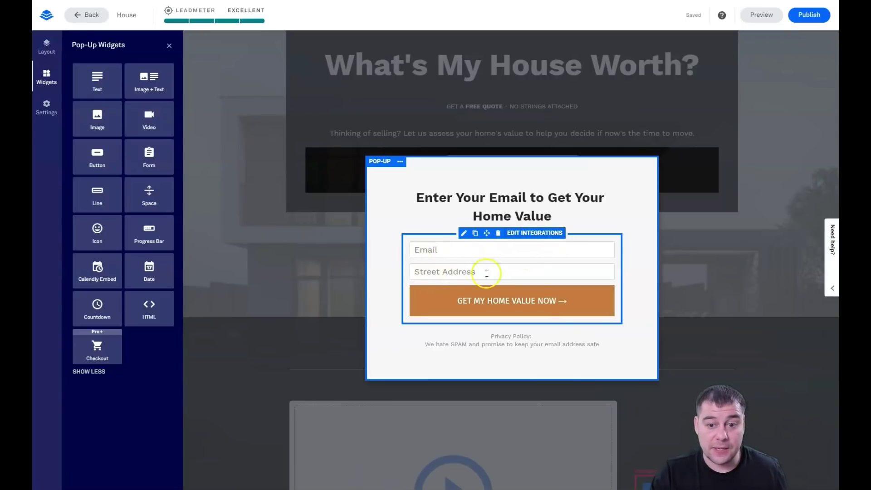
left_click(534, 234)
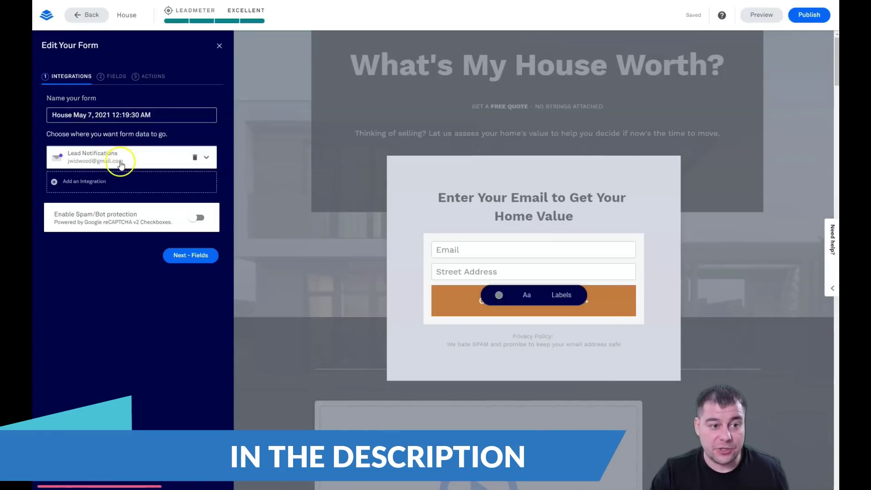
Open the full All Integrations catalogue from Add an Integration's More Services.
left_click(61, 182)
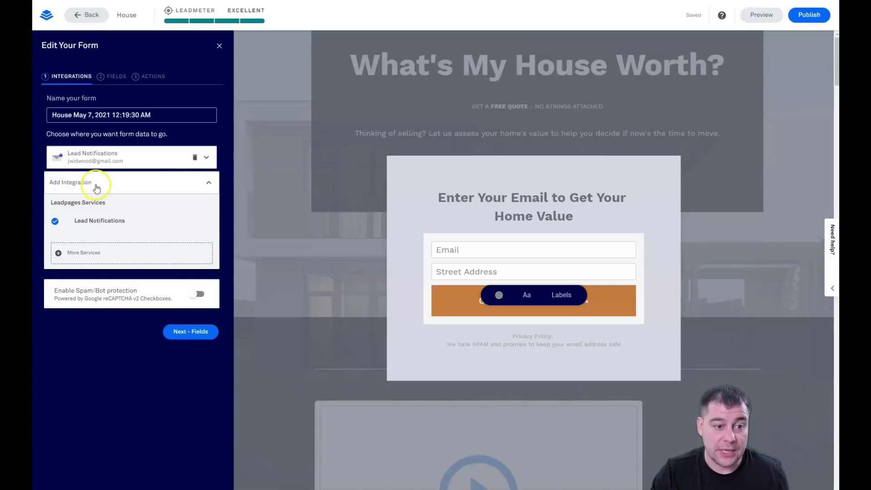
left_click(84, 253)
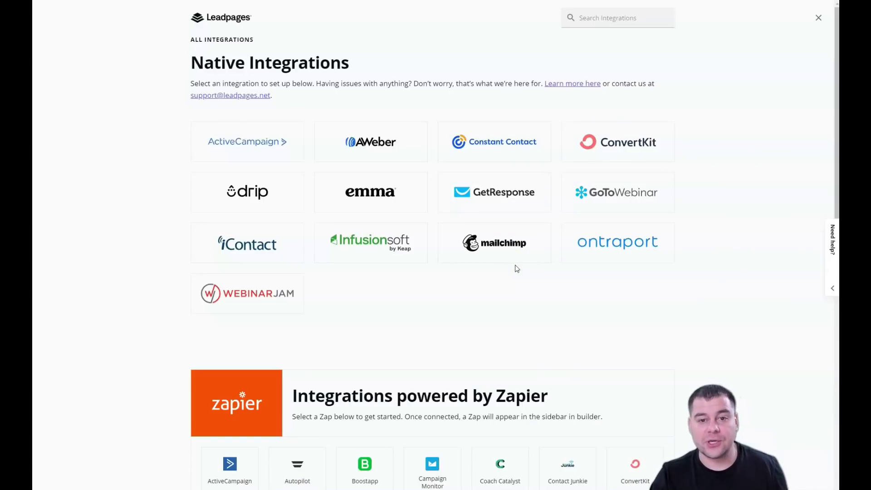
Browse native services like ActiveCampaign, AWeber and Mailchimp plus Zapier integrations, then close the list.
scroll(515, 265, "down", 5)
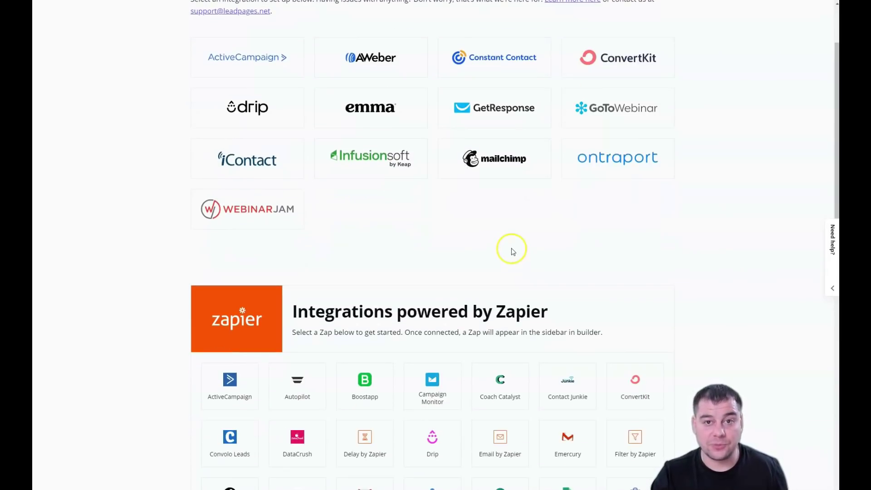
scroll(512, 251, "down", 1)
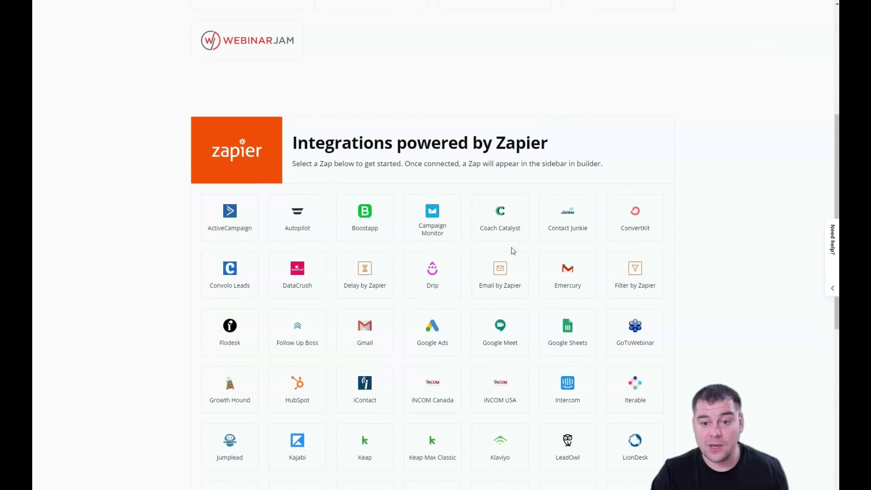
scroll(513, 251, "up", 6)
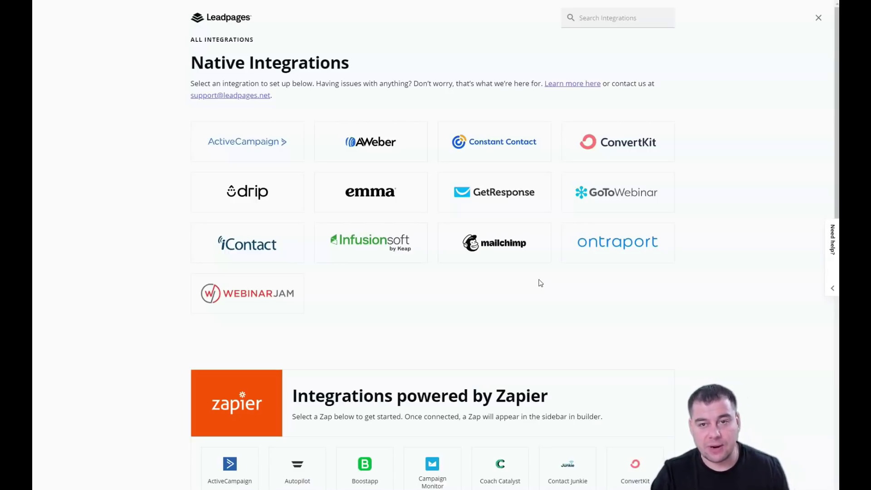
scroll(515, 290, "down", 3)
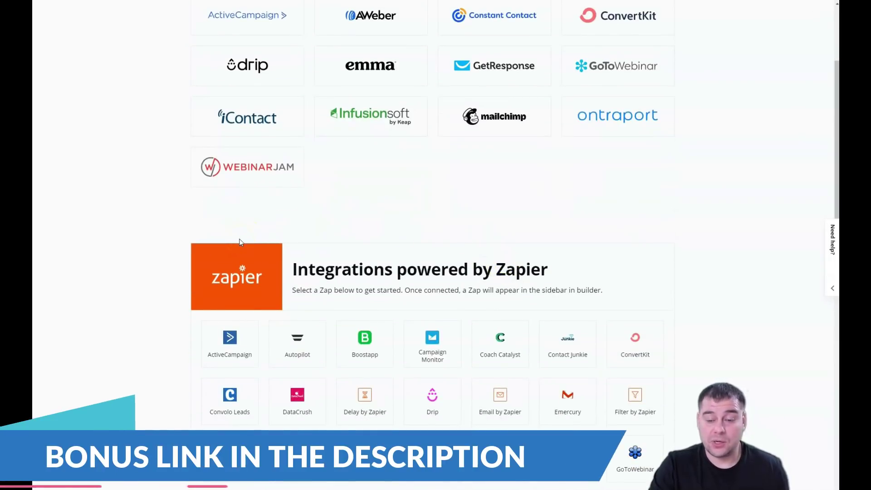
left_click(225, 238)
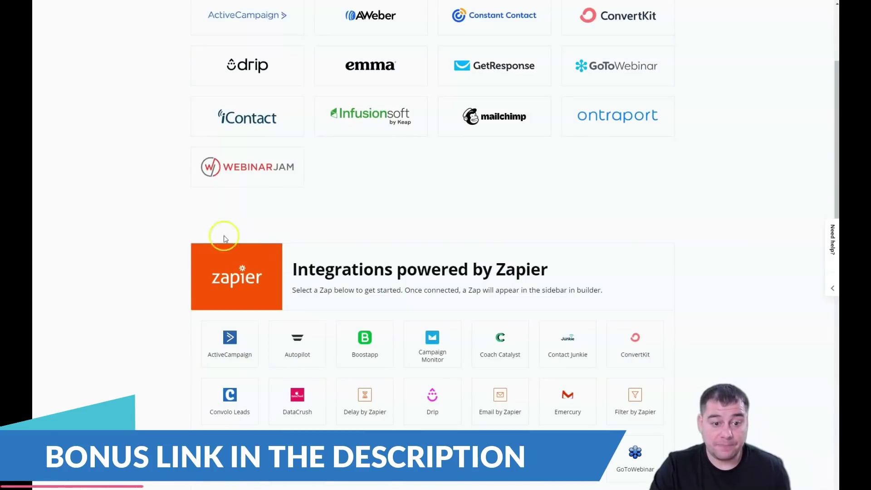
scroll(427, 310, "down", 2)
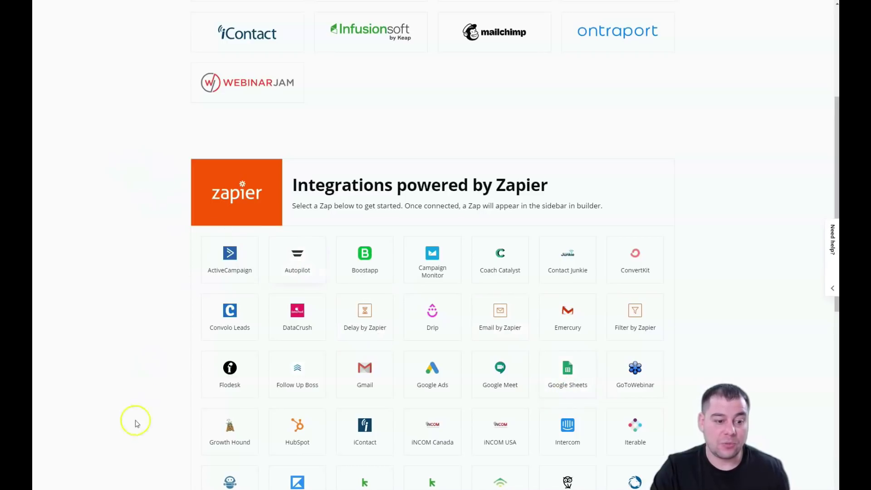
scroll(733, 194, "up", 5)
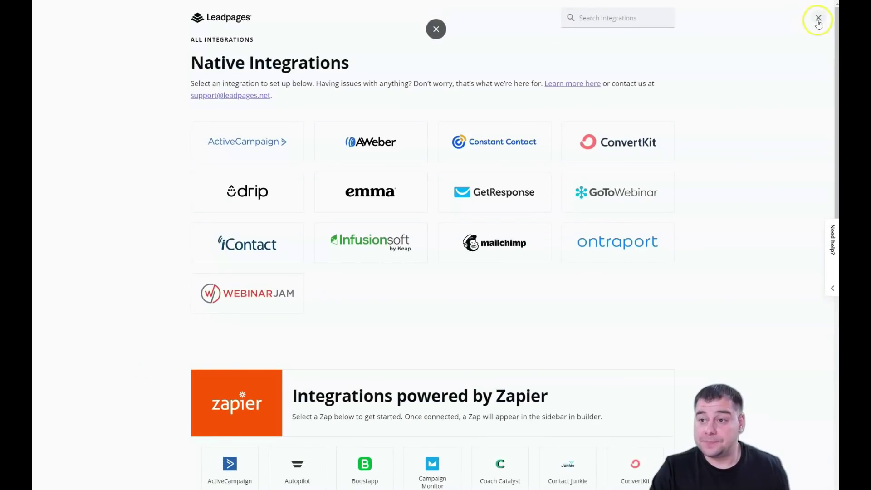
left_click(818, 18)
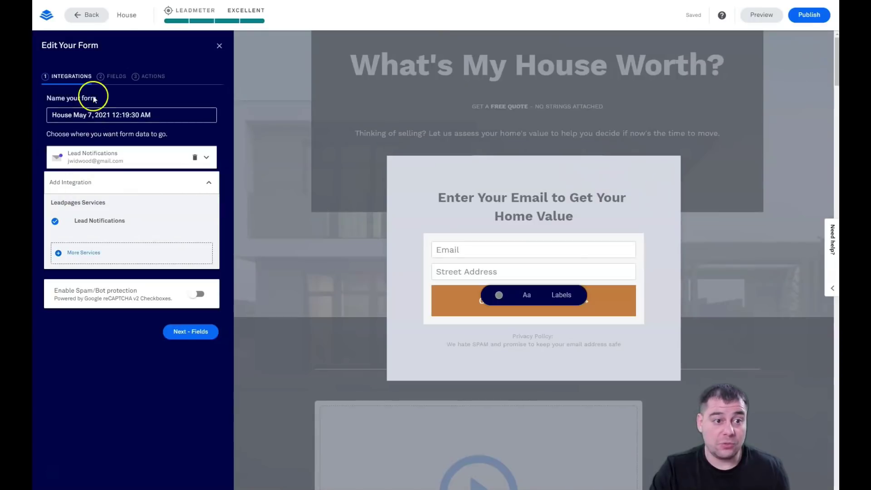
Add a First Name field to the pop-up form.
left_click(105, 82)
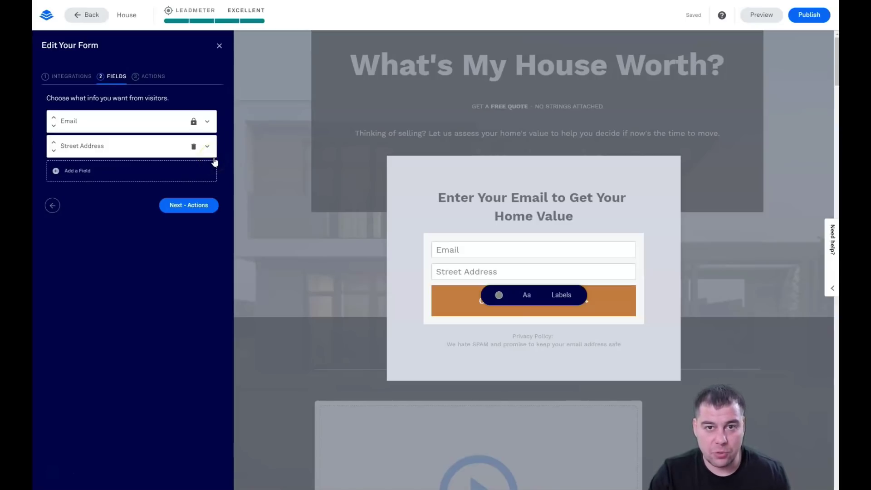
left_click(75, 171)
left_click(152, 219)
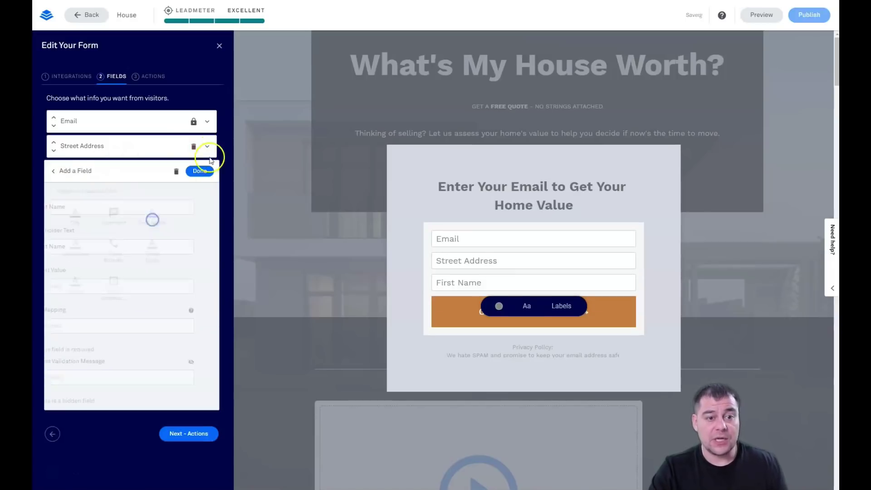
left_click(200, 168)
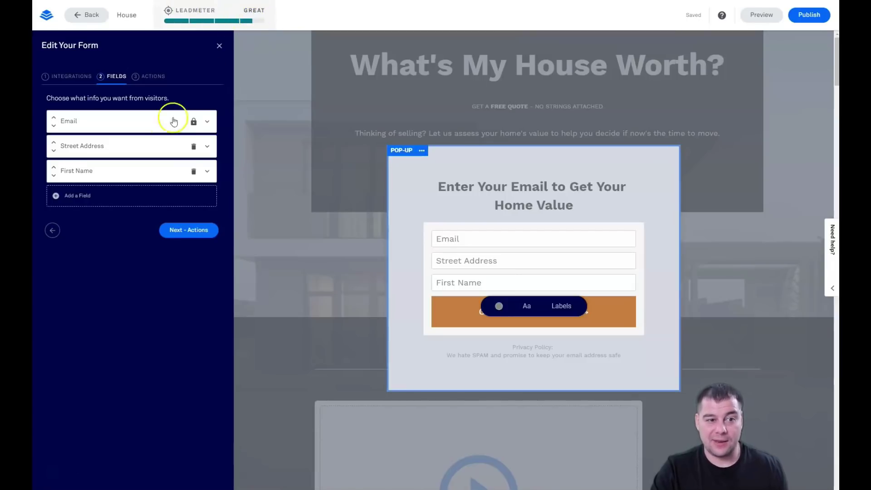
Delete the Street Address field, leaving Email and First Name.
left_click(195, 148)
left_click(194, 125)
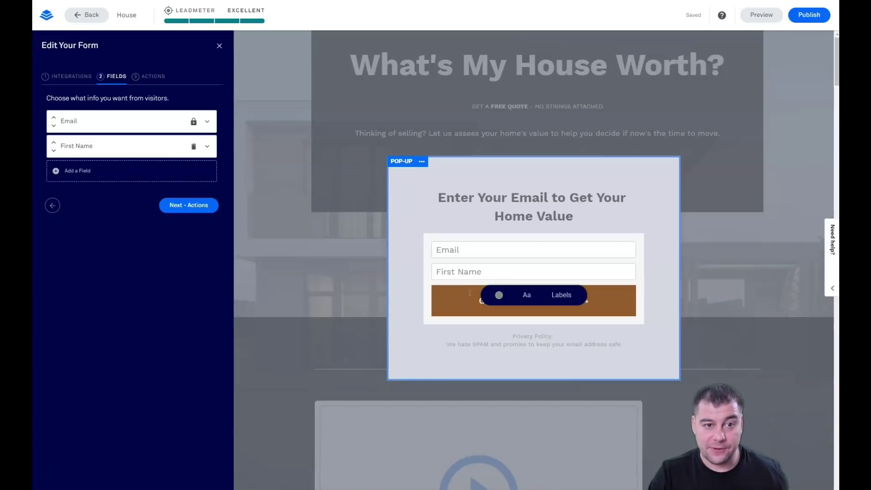
left_click(148, 77)
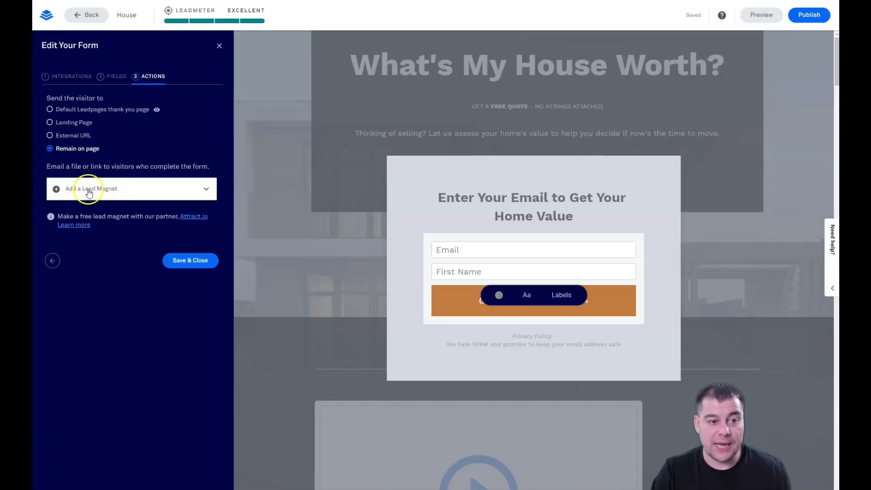
Keep 'Remain on page' as the after-submit action and save and close the form.
left_click(313, 259)
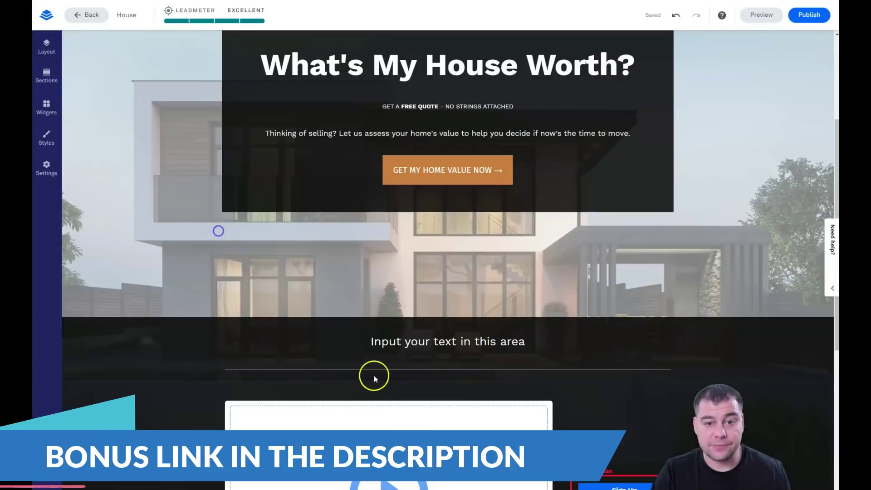
scroll(498, 250, "down", 5)
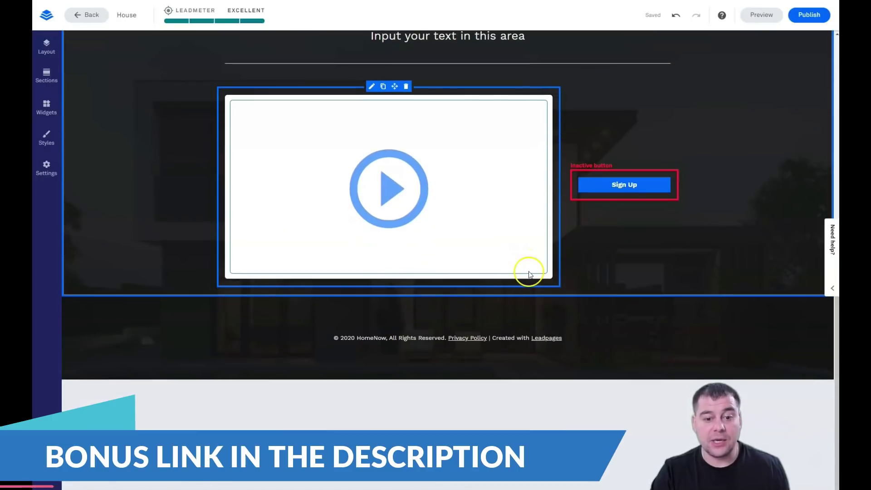
left_click(41, 176)
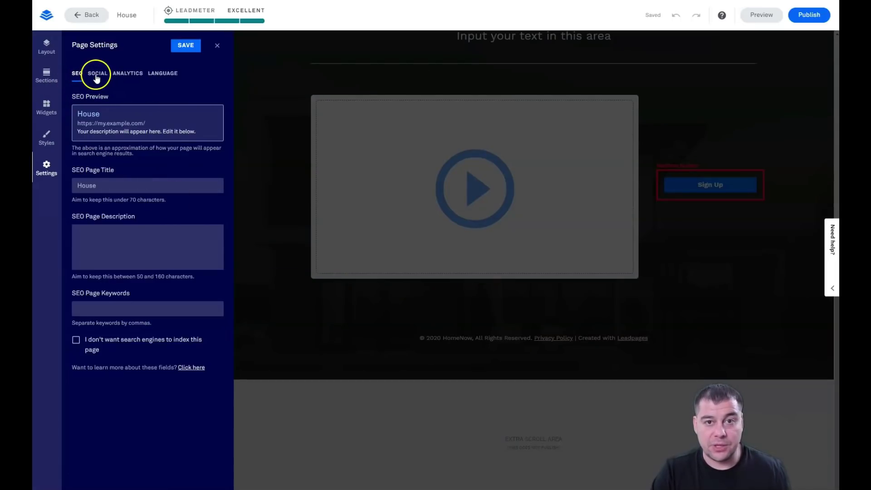
left_click(76, 340)
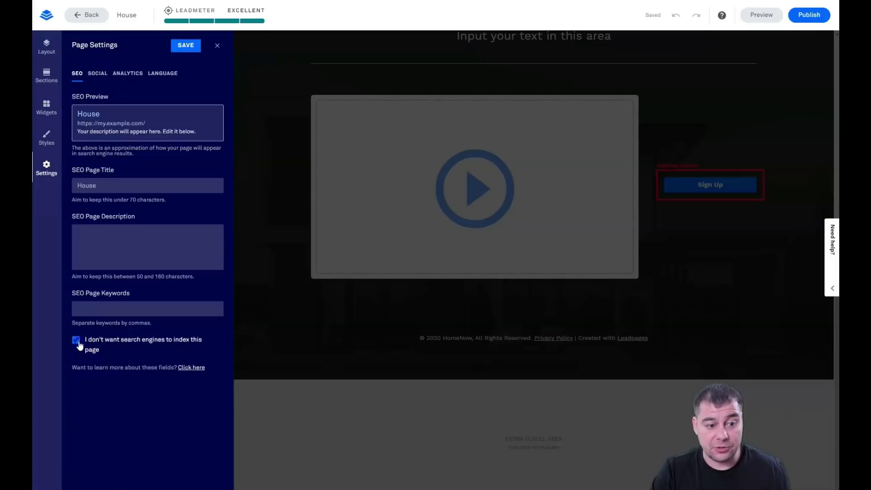
left_click(98, 75)
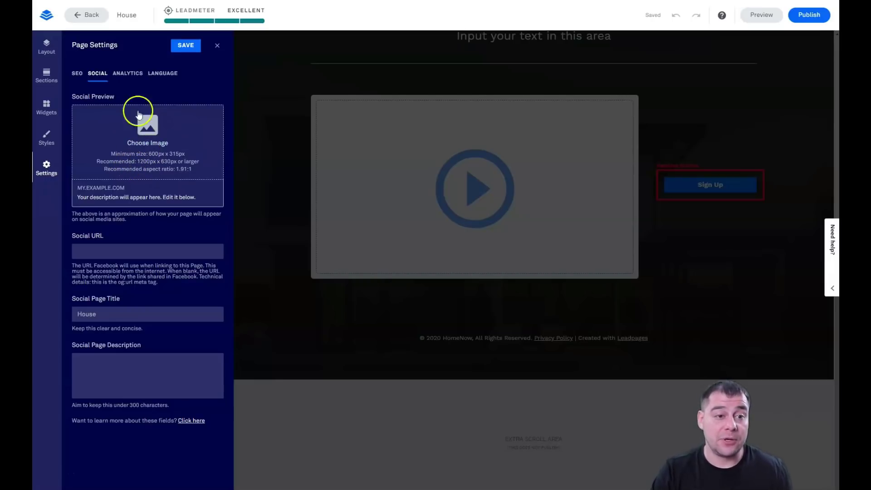
left_click(127, 80)
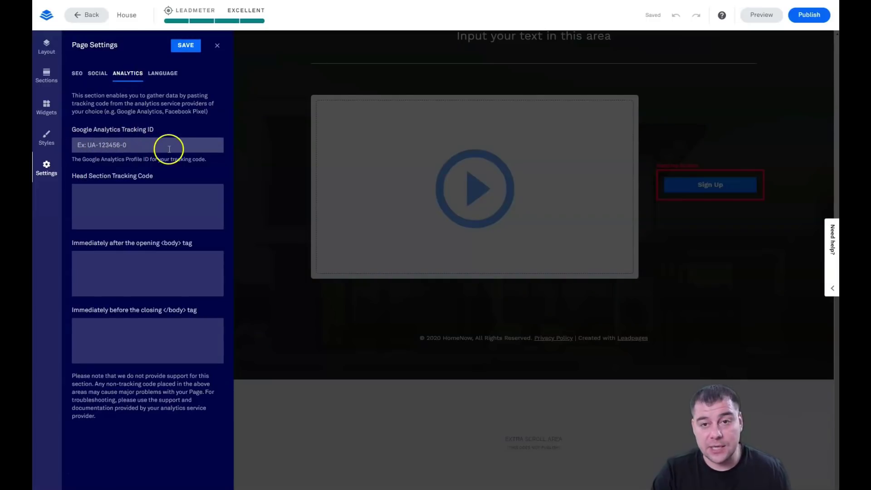
left_click(217, 46)
left_click(247, 63)
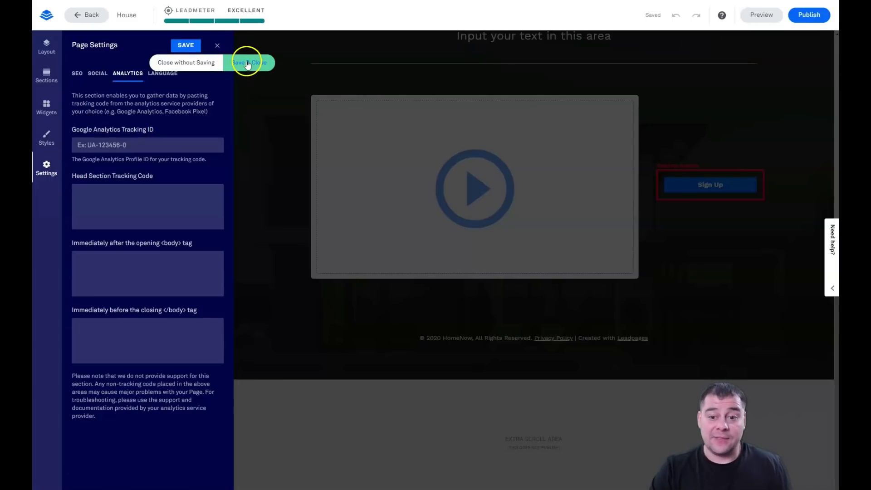
left_click(445, 236)
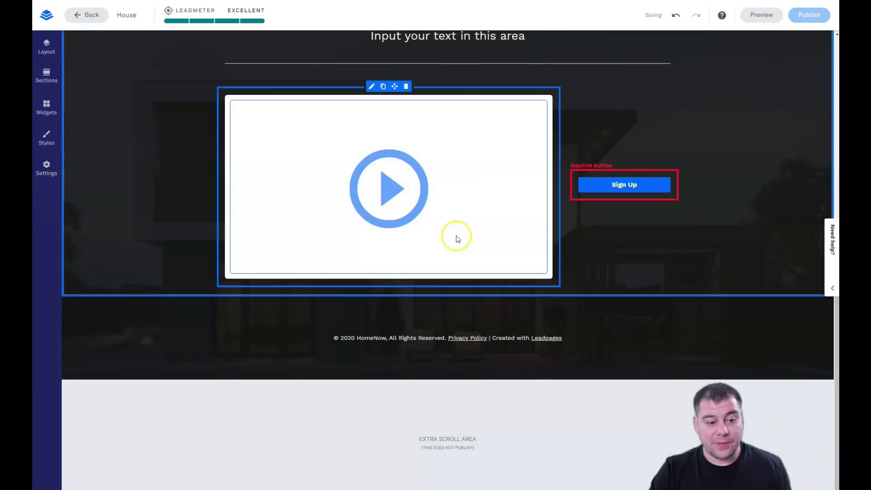
scroll(512, 242, "up", 7)
scroll(535, 255, "down", 7)
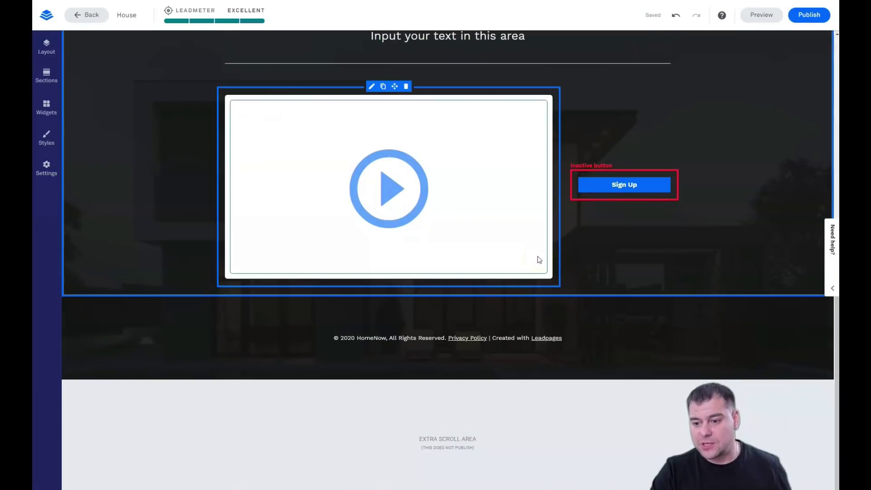
left_click(543, 255)
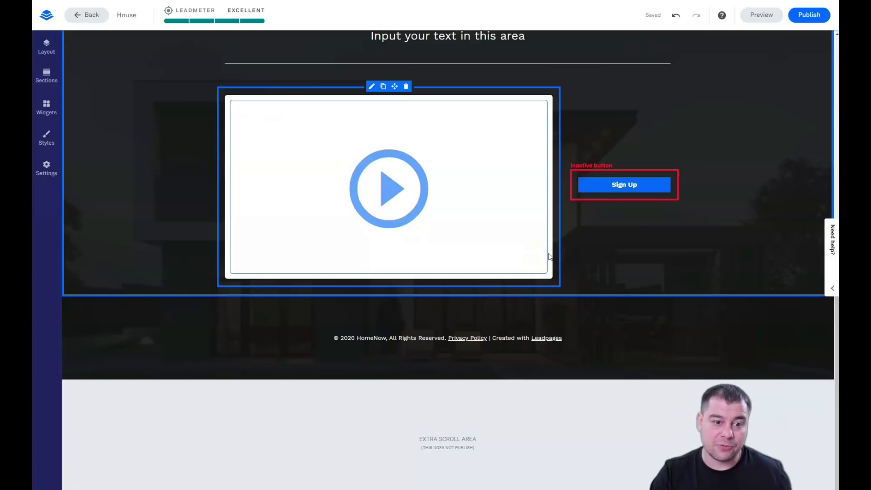
scroll(564, 226, "up", 2)
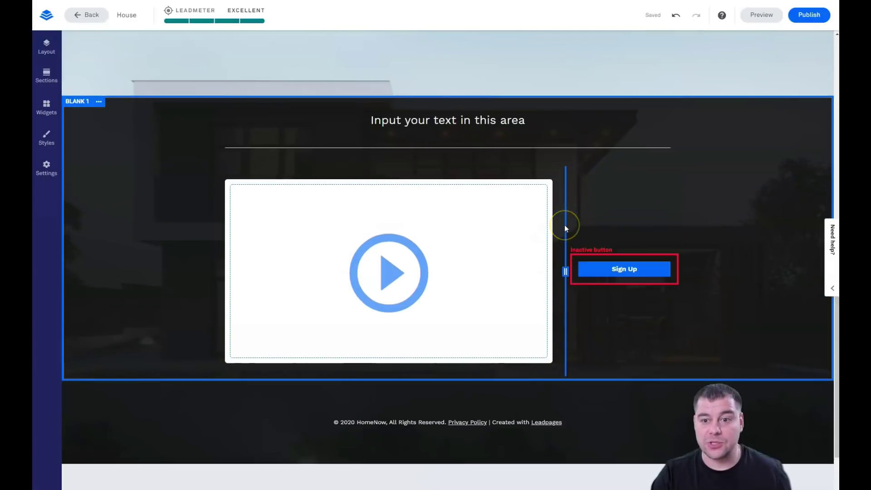
scroll(564, 225, "up", 1)
scroll(564, 229, "up", 3)
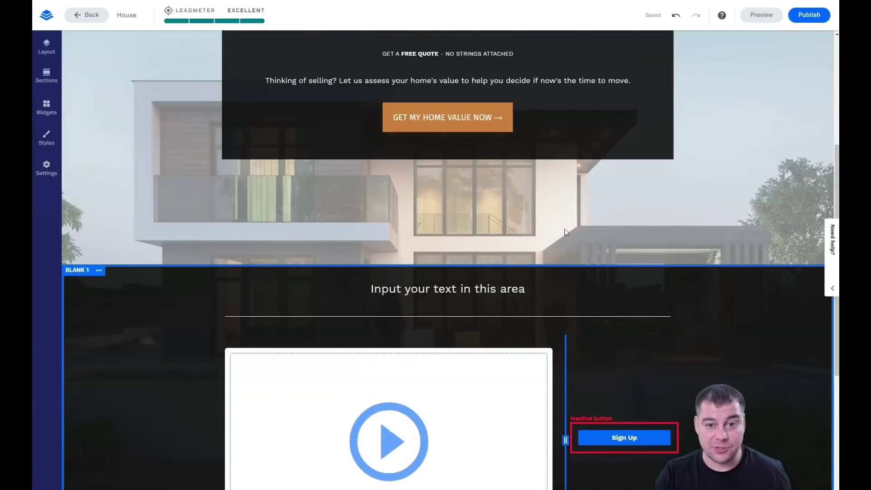
scroll(564, 229, "up", 5)
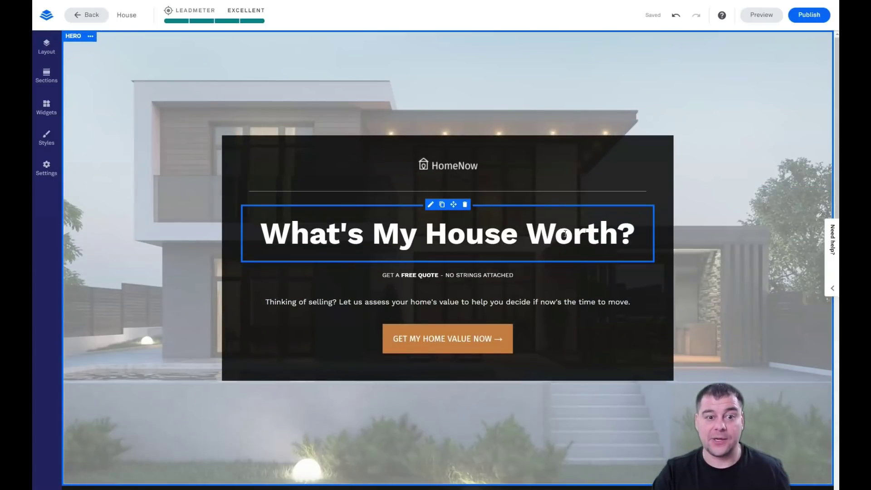
scroll(564, 234, "down", 7)
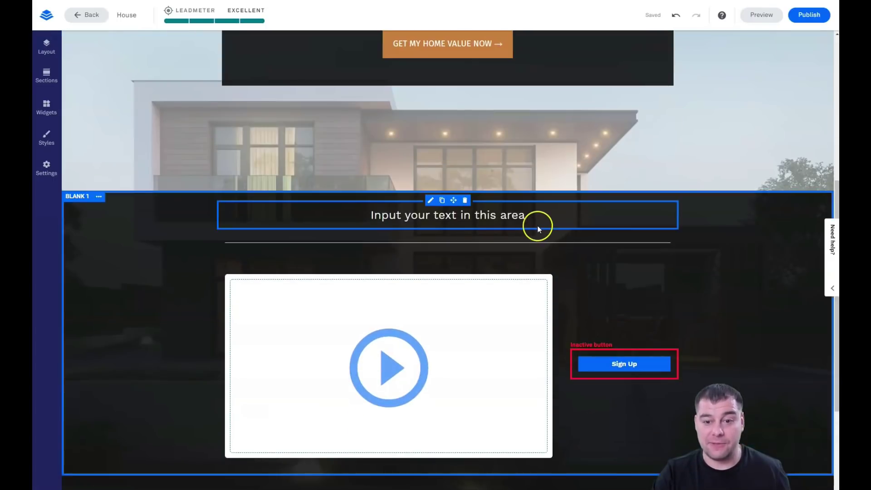
scroll(551, 252, "up", 6)
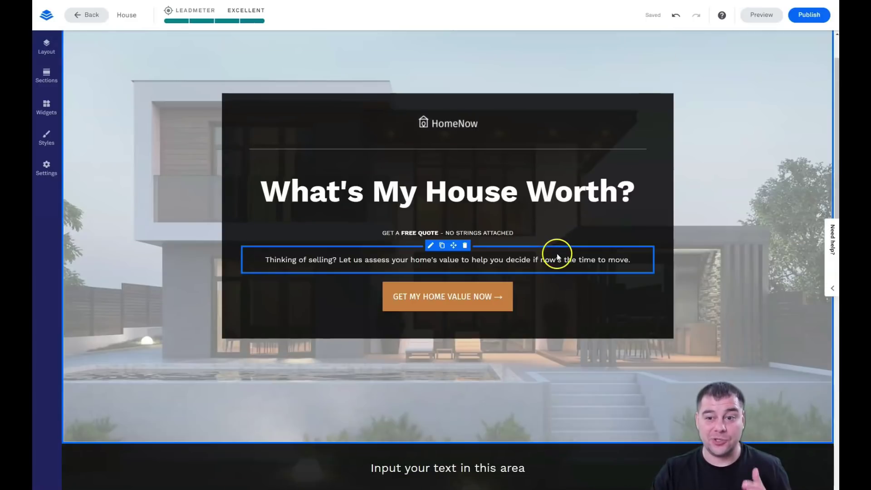